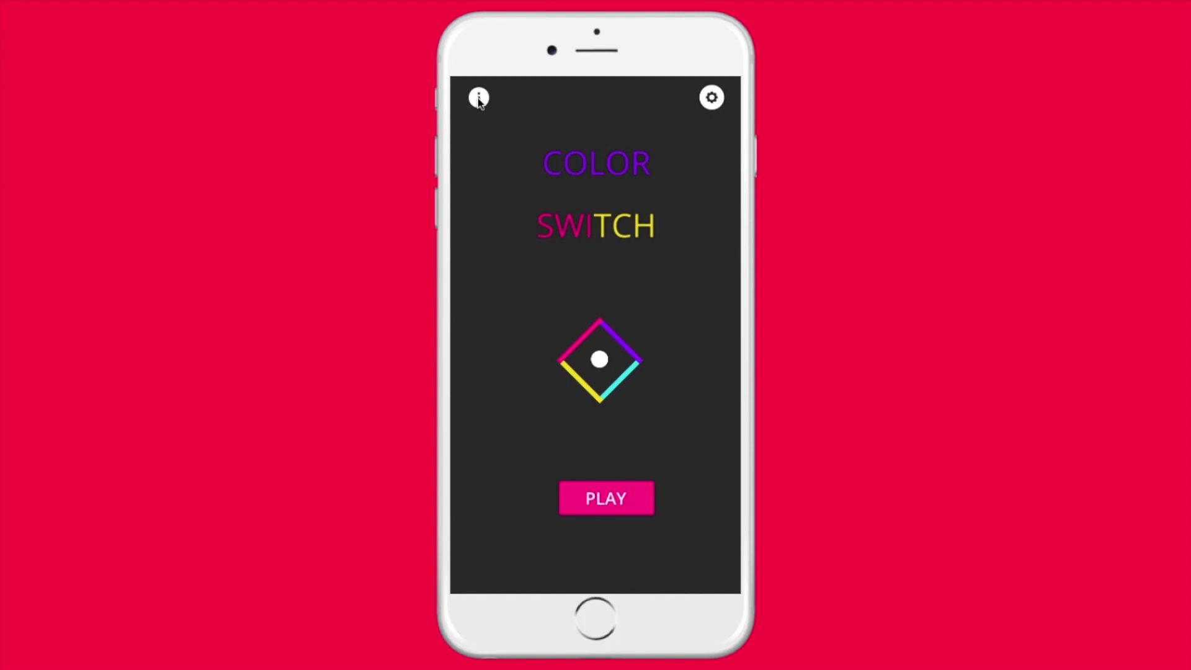
Step: In the running game, open and close the info popup twice, then open the settings popup
click(479, 99)
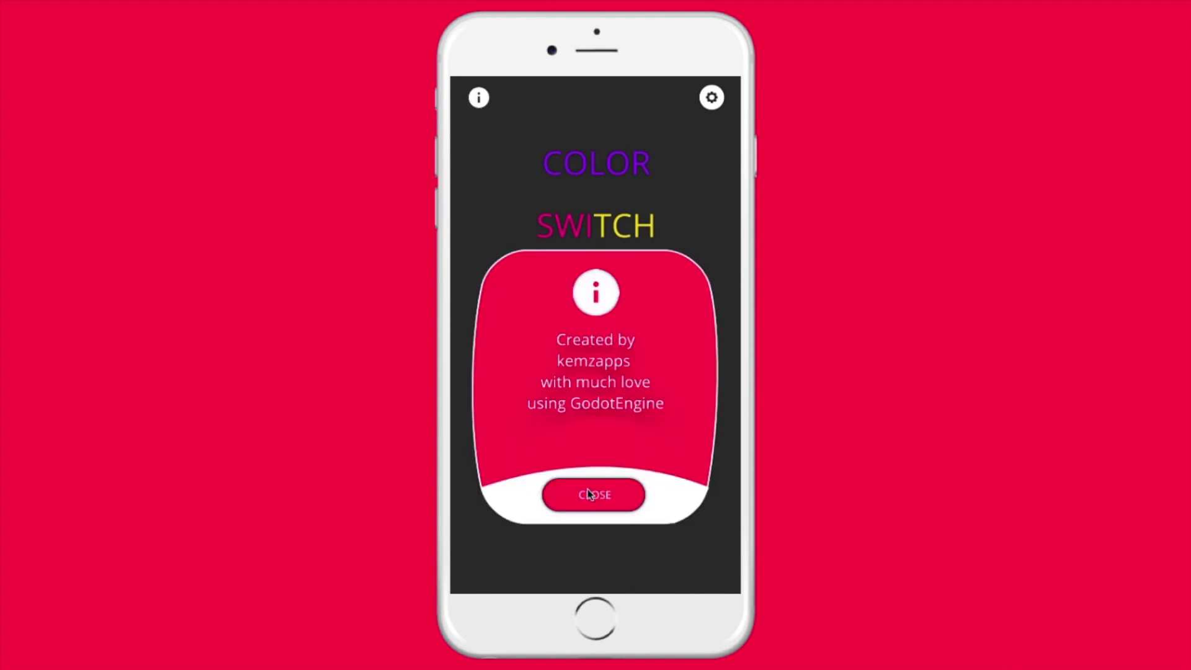
click(584, 499)
click(474, 98)
click(630, 504)
click(713, 98)
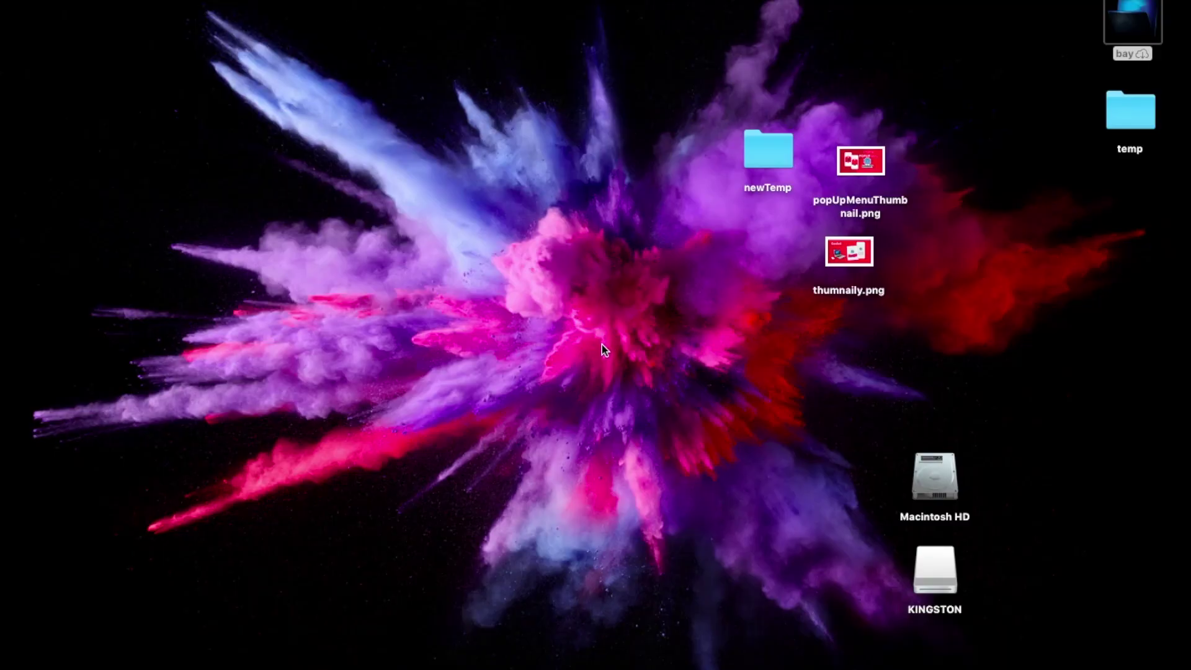
Step: Launch Godot, open the ColorSwithch project, and select the MenuScene root node
mouse_move(4, 267)
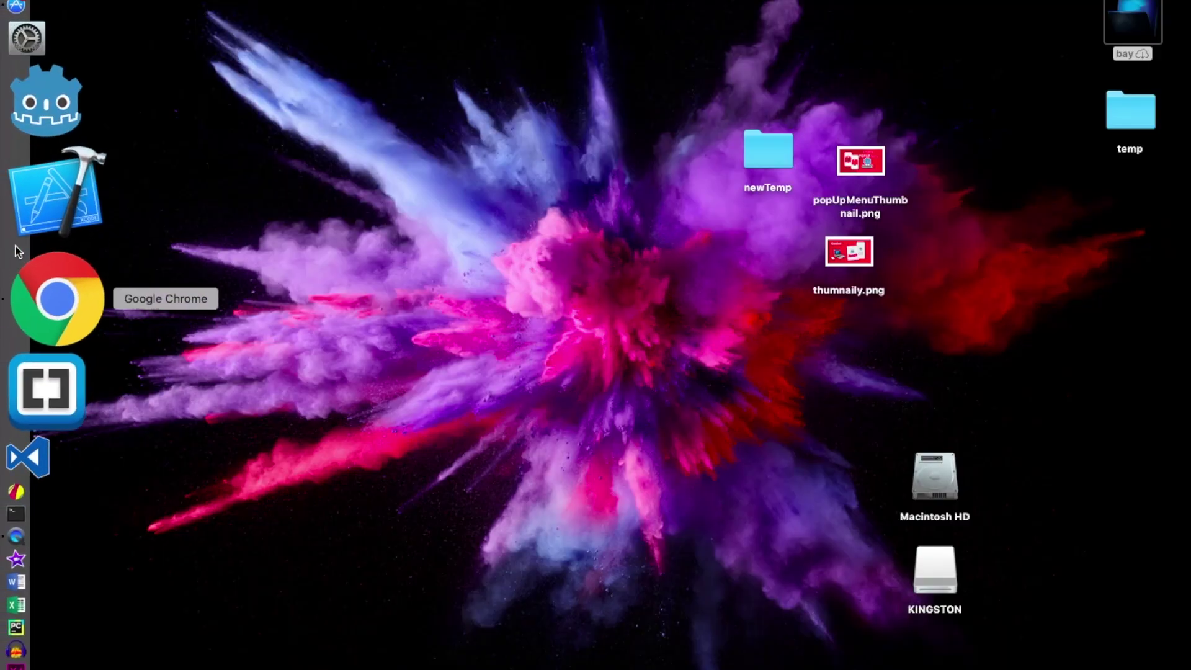
click(34, 225)
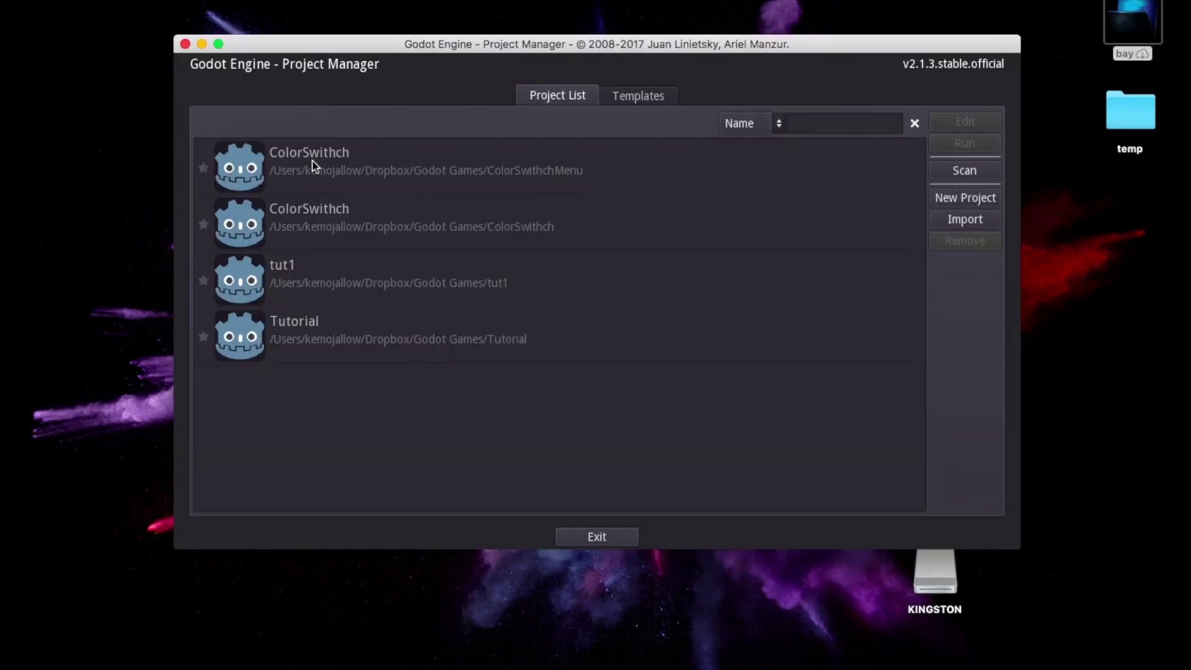
double_click(311, 161)
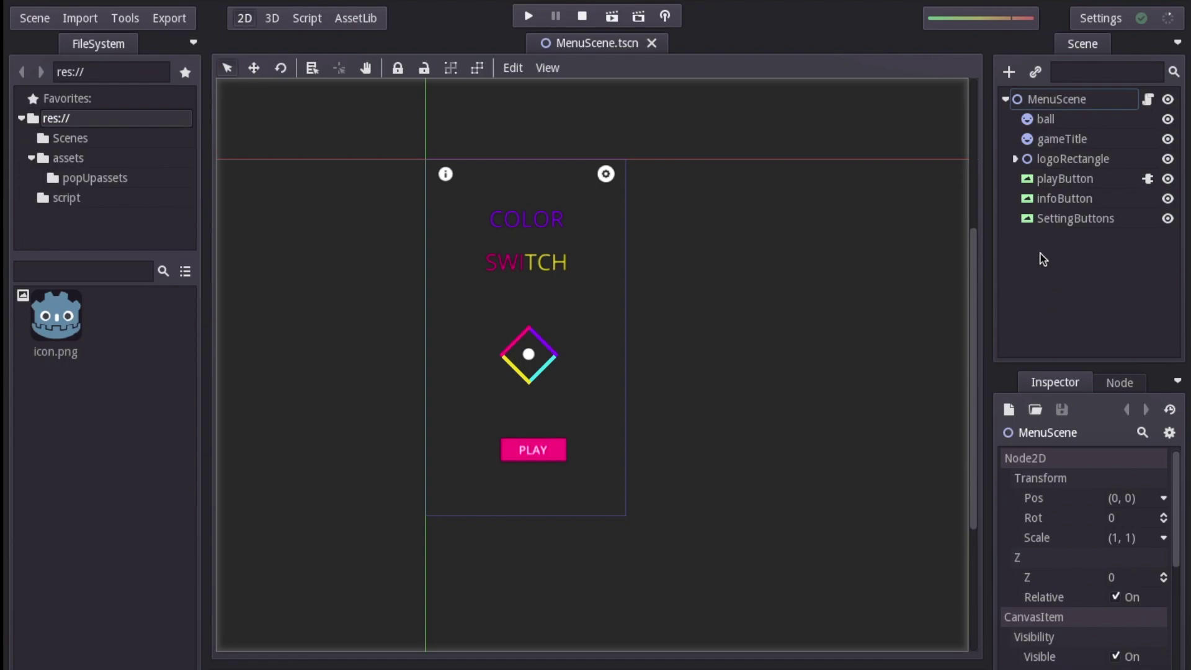
click(1046, 102)
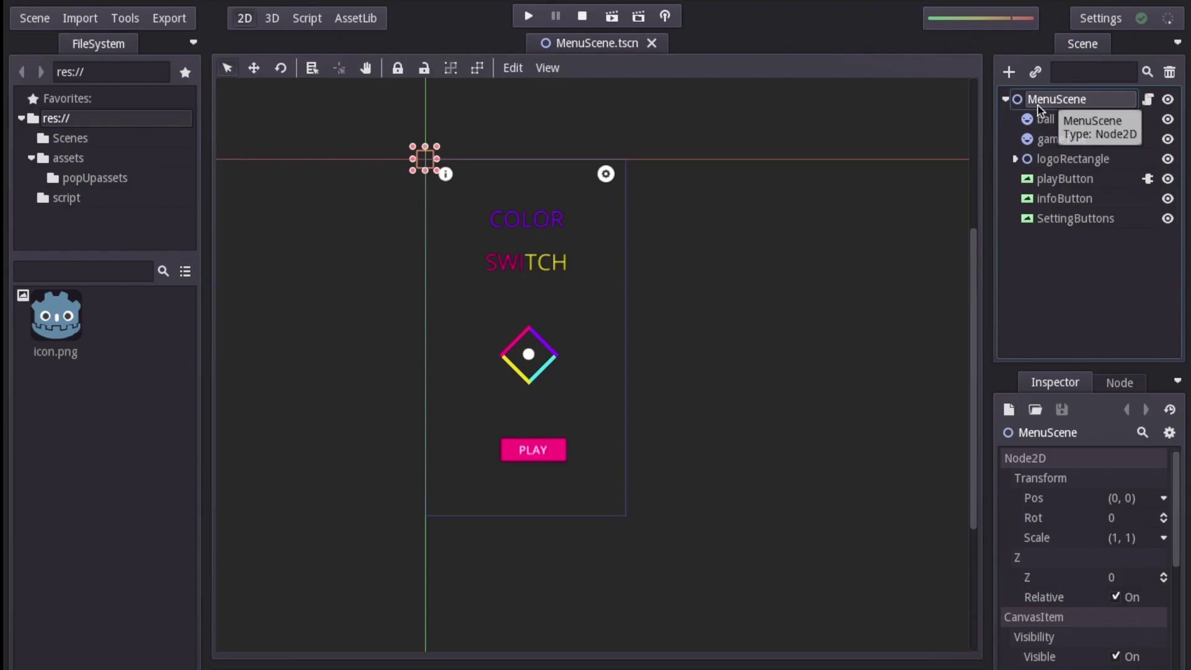
Step: Add a PopupMenu child node to MenuScene
click(1009, 72)
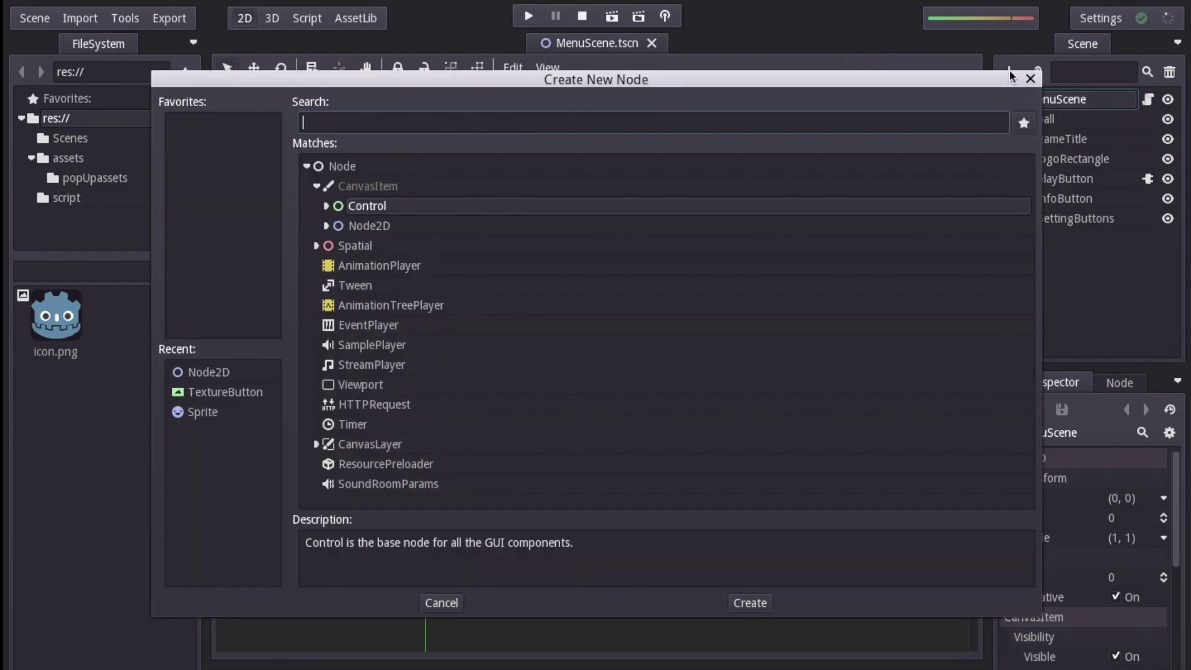
text(pop)
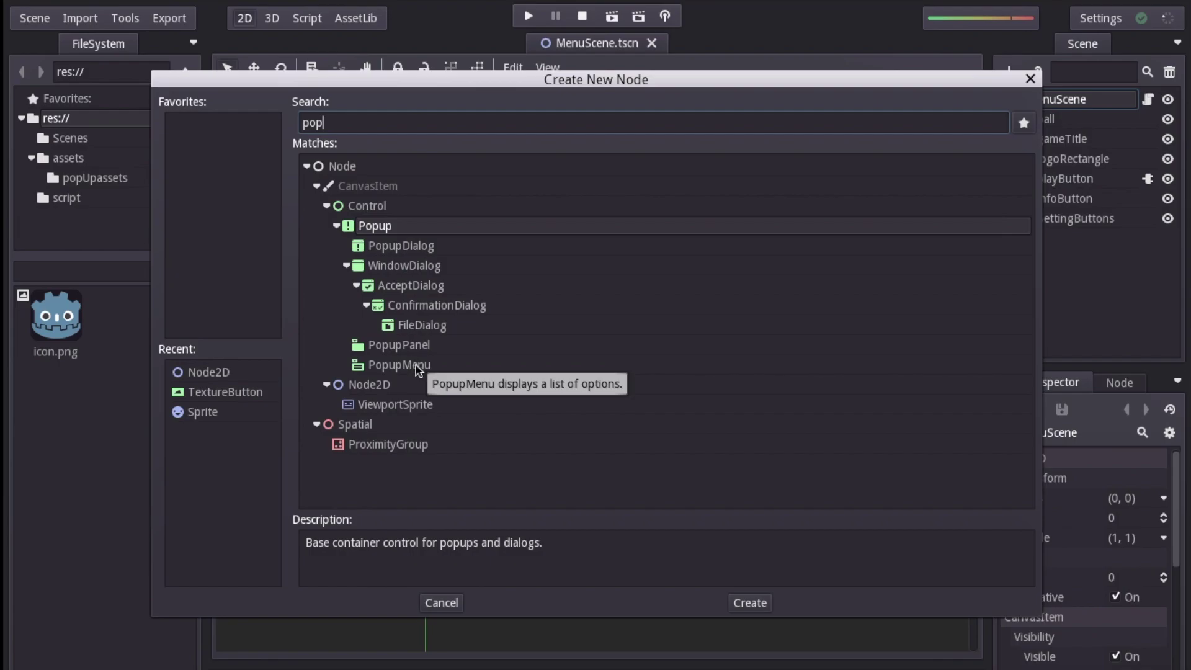
double_click(414, 366)
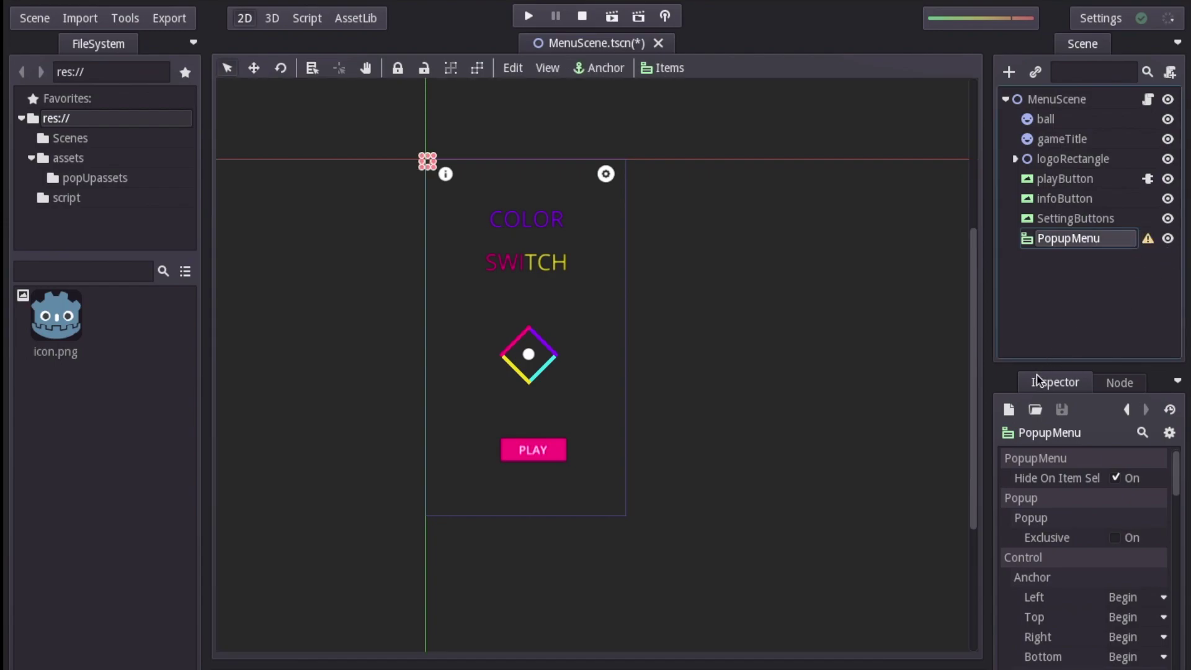
Step: Rename the new PopupMenu node to infoPopupMenu
click(1070, 240)
double_click(1075, 240)
text(in)
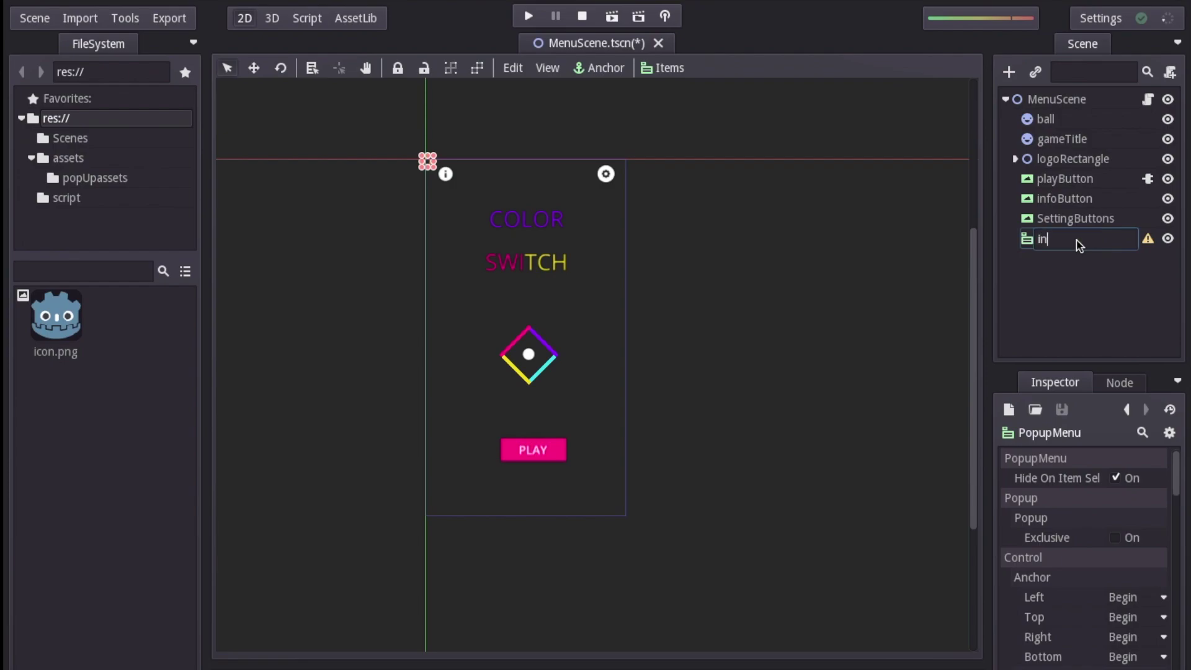
text(foPopupMenu)
key(Return)
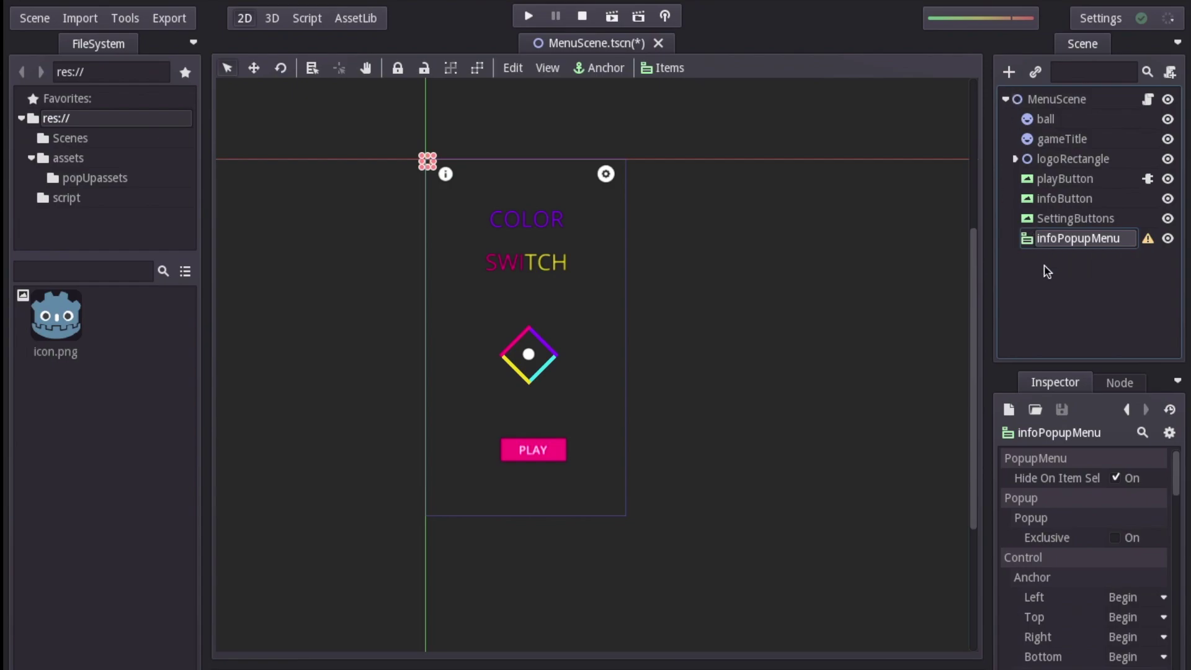
click(1011, 73)
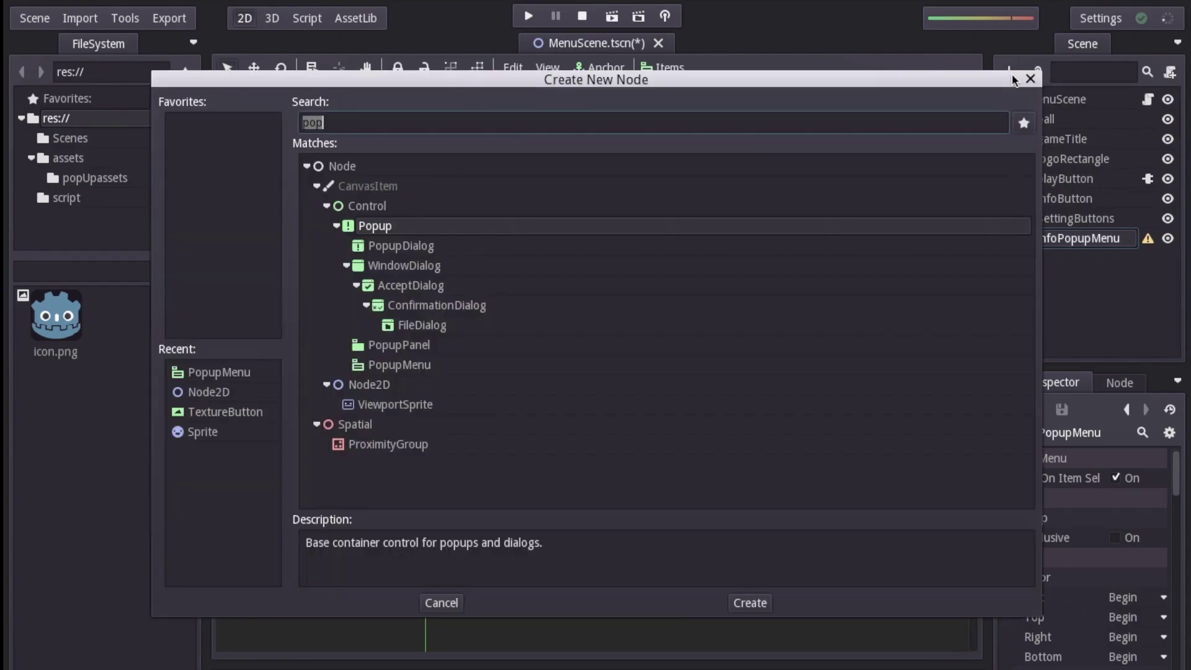
Step: Add a Sprite under infoPopupMenu textured with assets/popUpassets/popupmenu.png, then duplicate it
text(sprite)
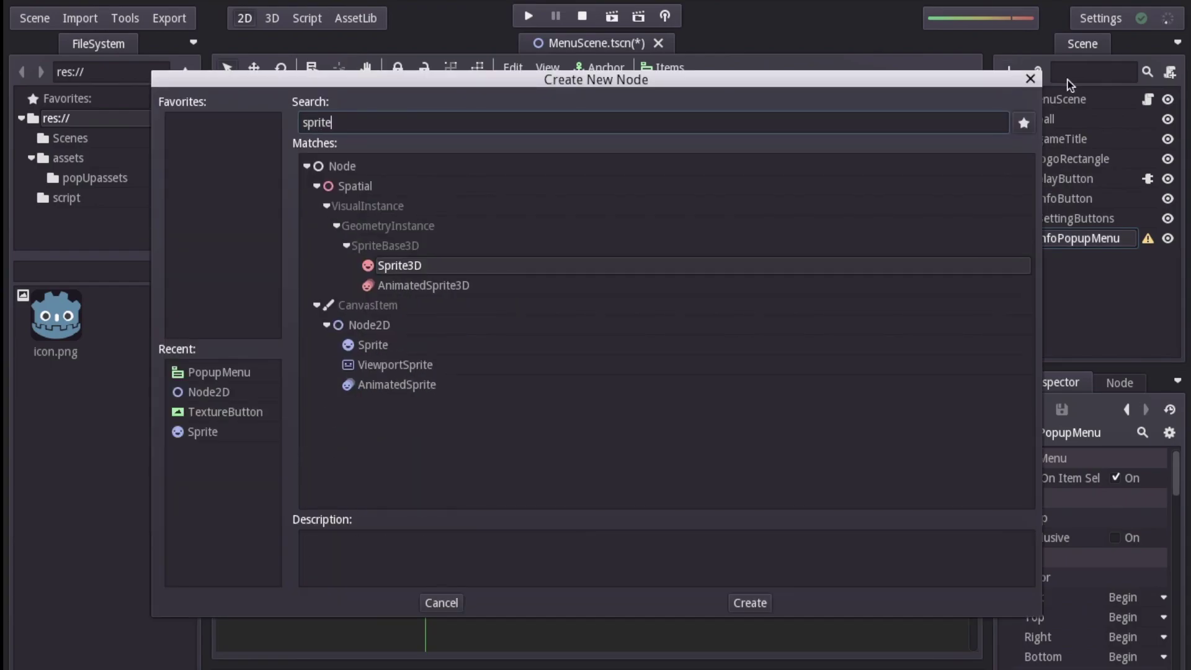
double_click(379, 345)
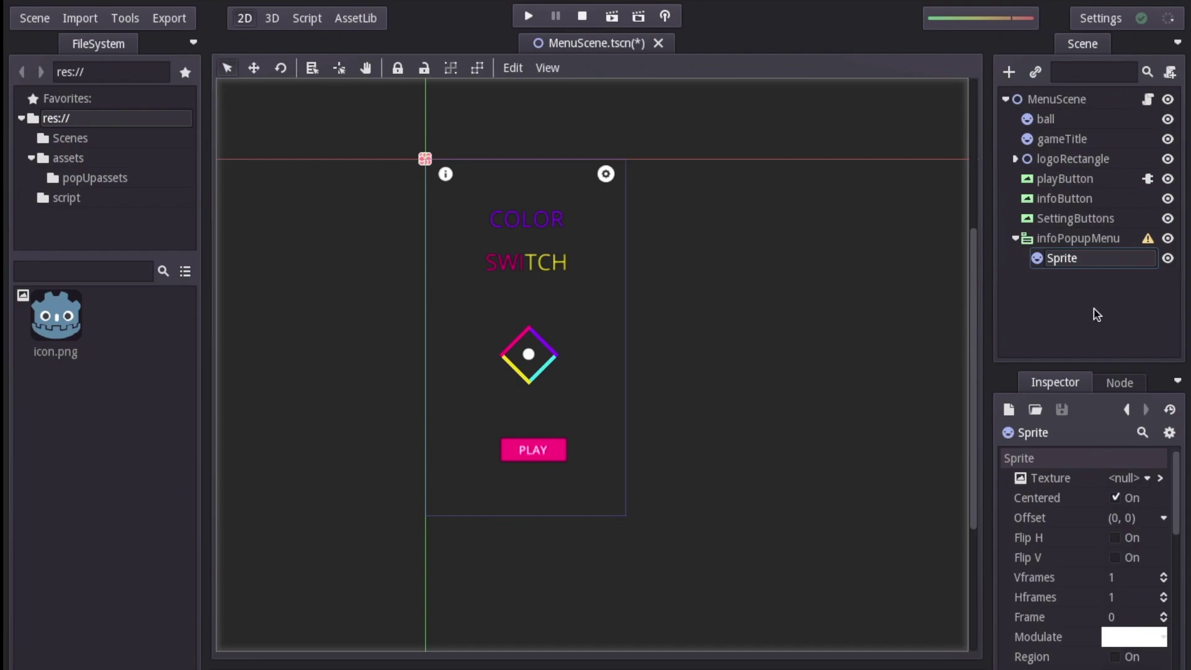
click(1147, 477)
click(1081, 565)
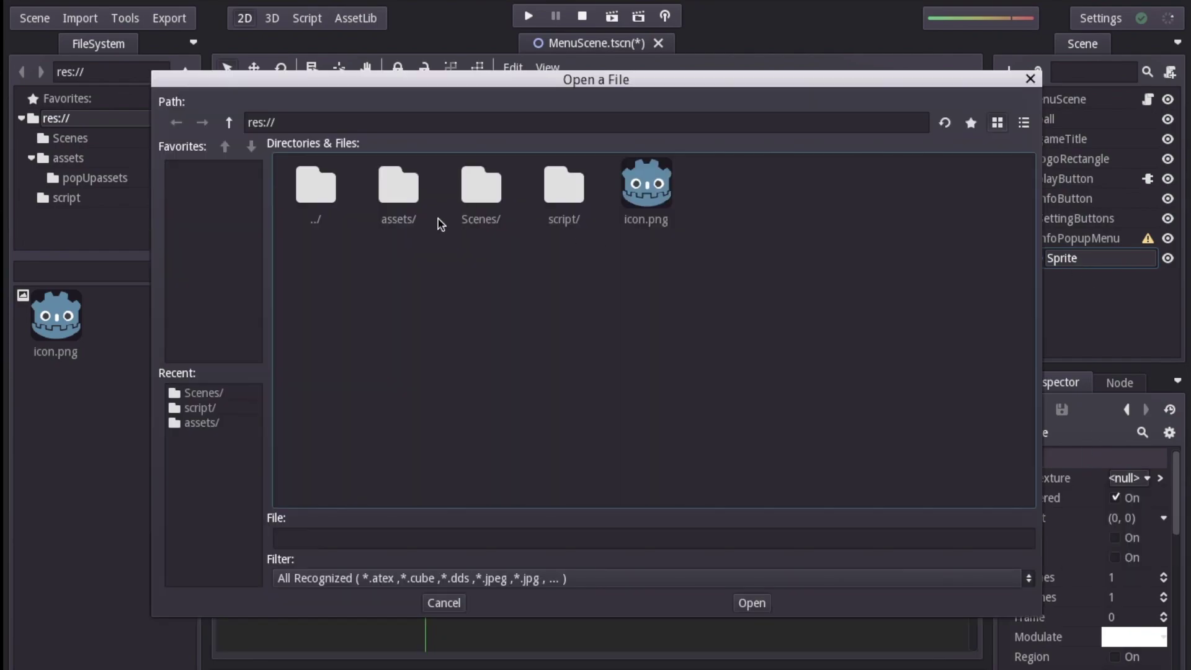
double_click(442, 222)
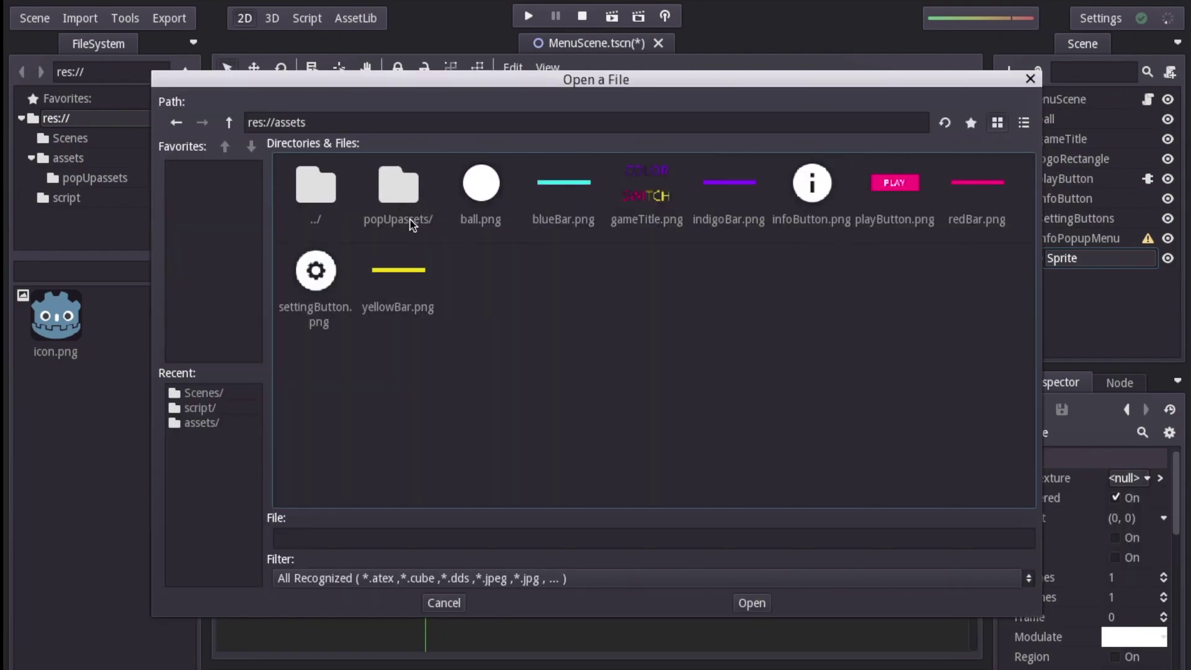
double_click(416, 206)
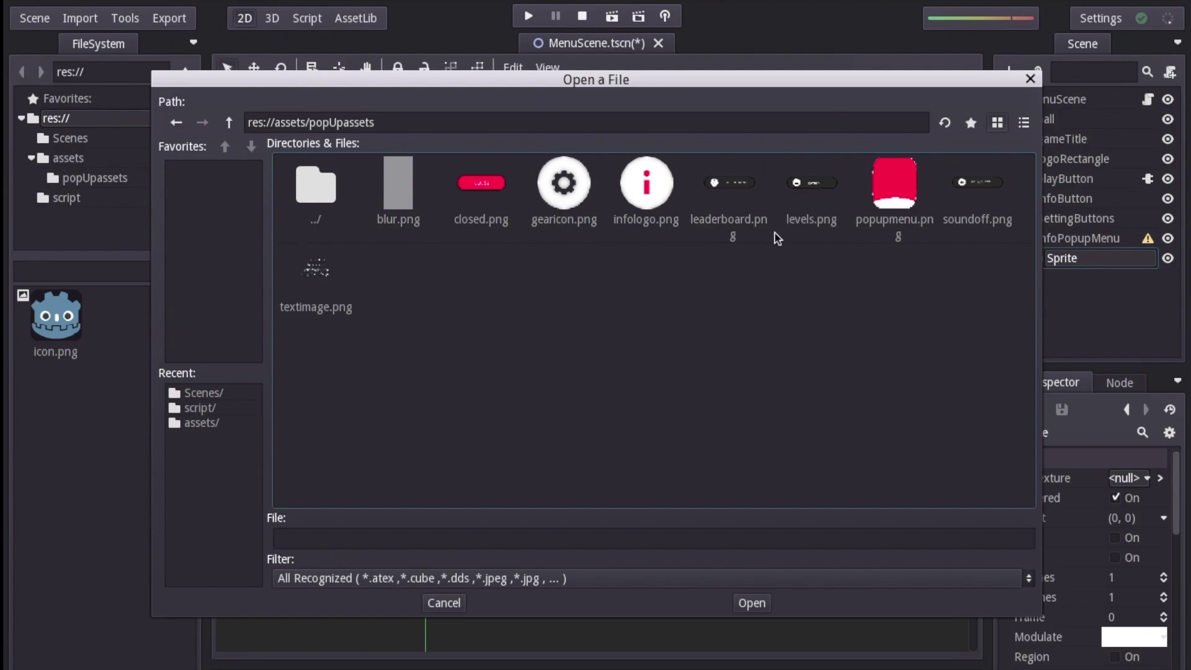
click(902, 189)
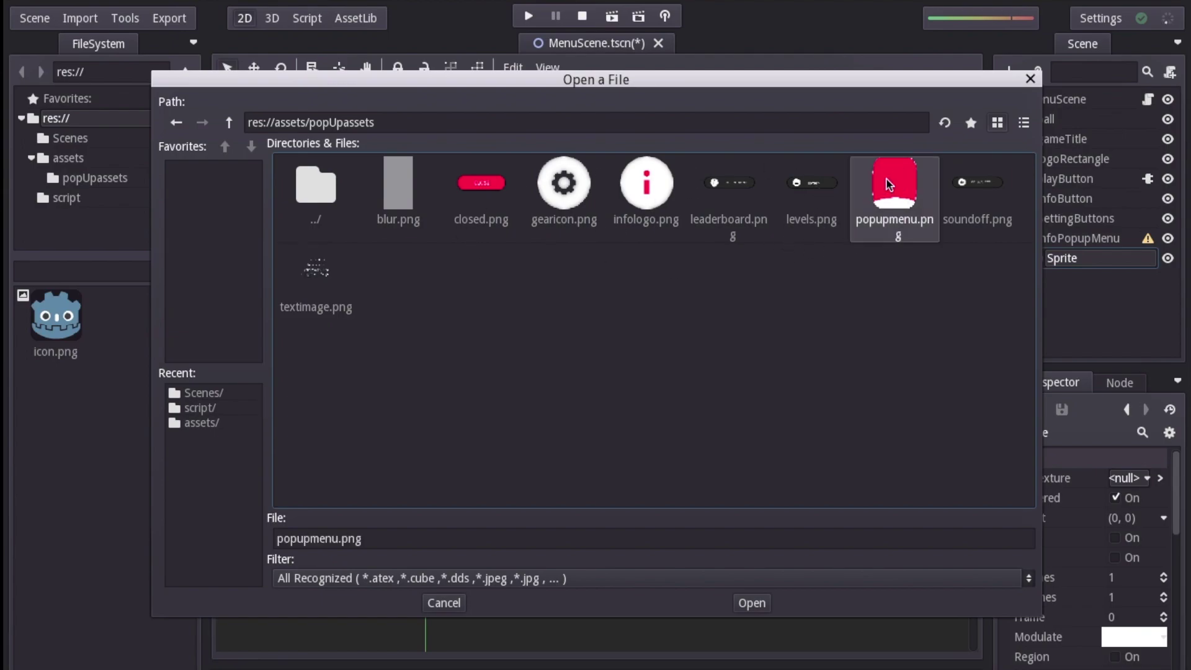
click(753, 603)
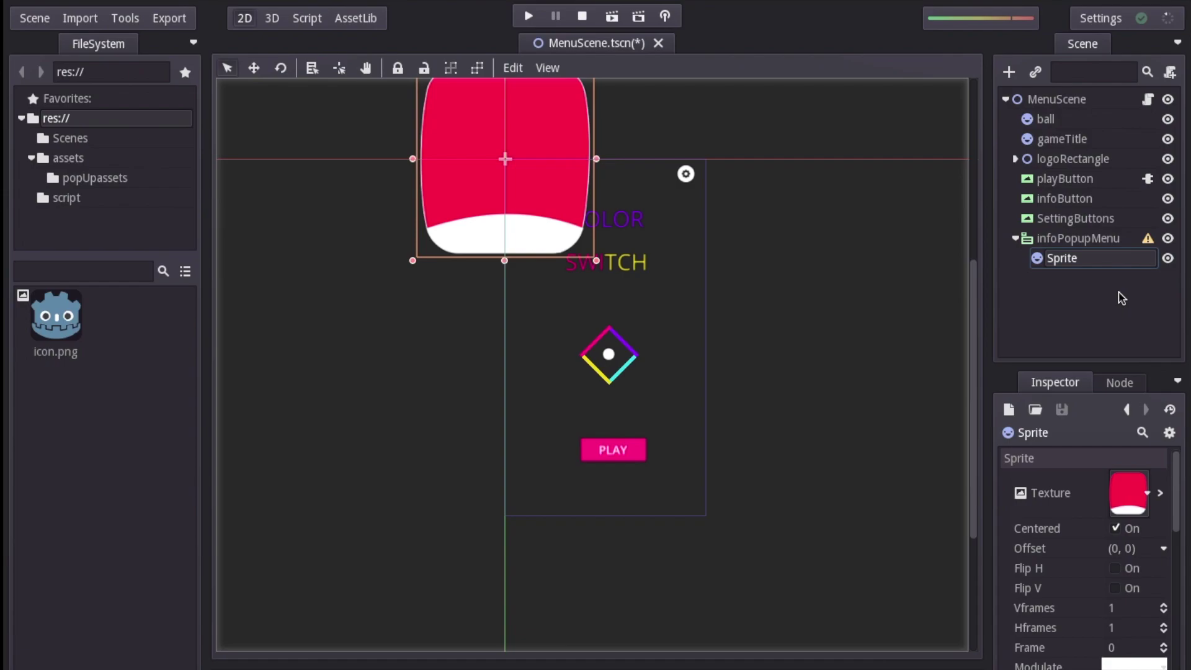
key(ctrl+d)
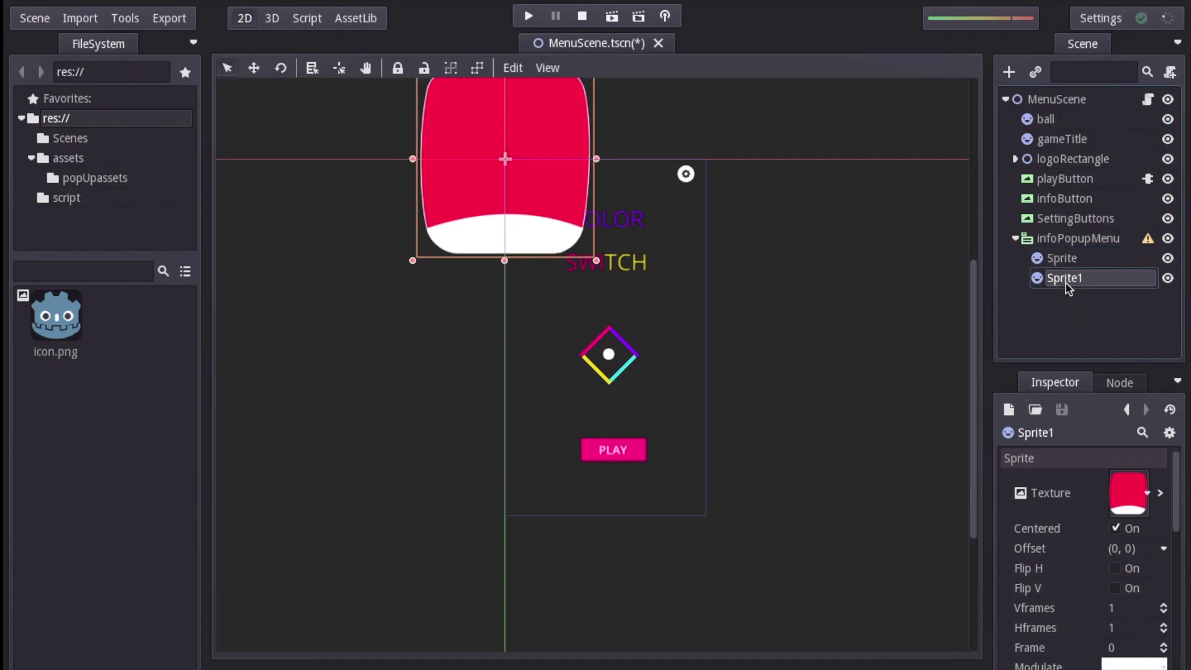
Step: Rename Sprite1 to logo, load infologo.png as its texture, and move it to the card's top
double_click(1067, 279)
text(logo)
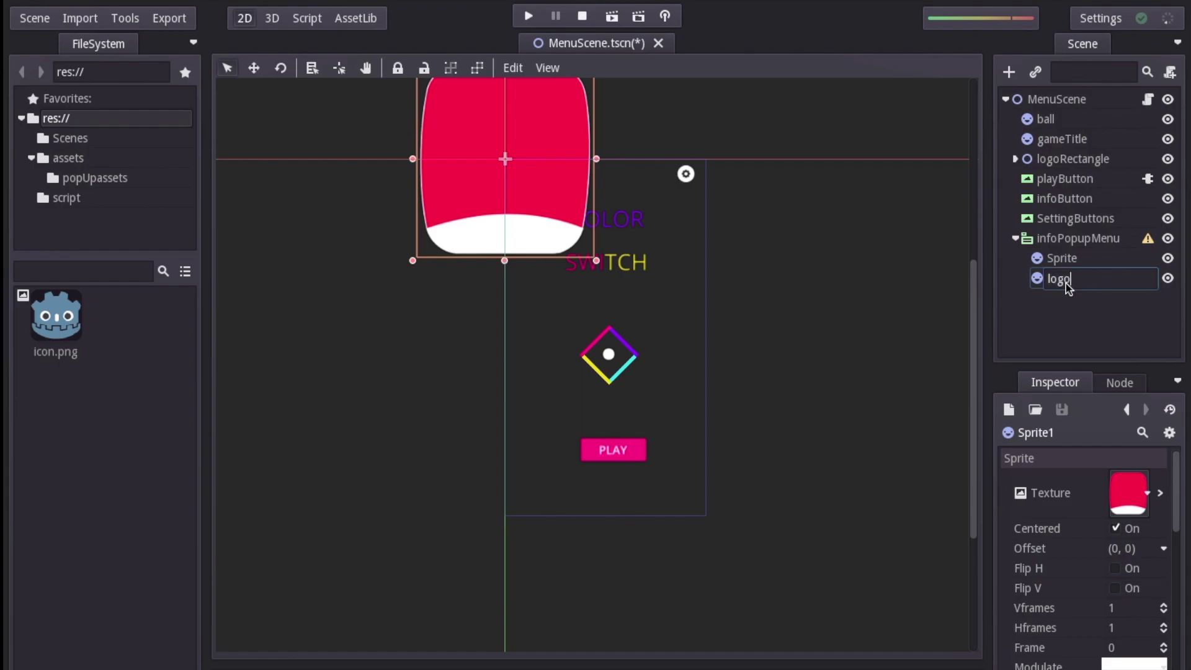
key(Return)
click(1148, 493)
click(1098, 597)
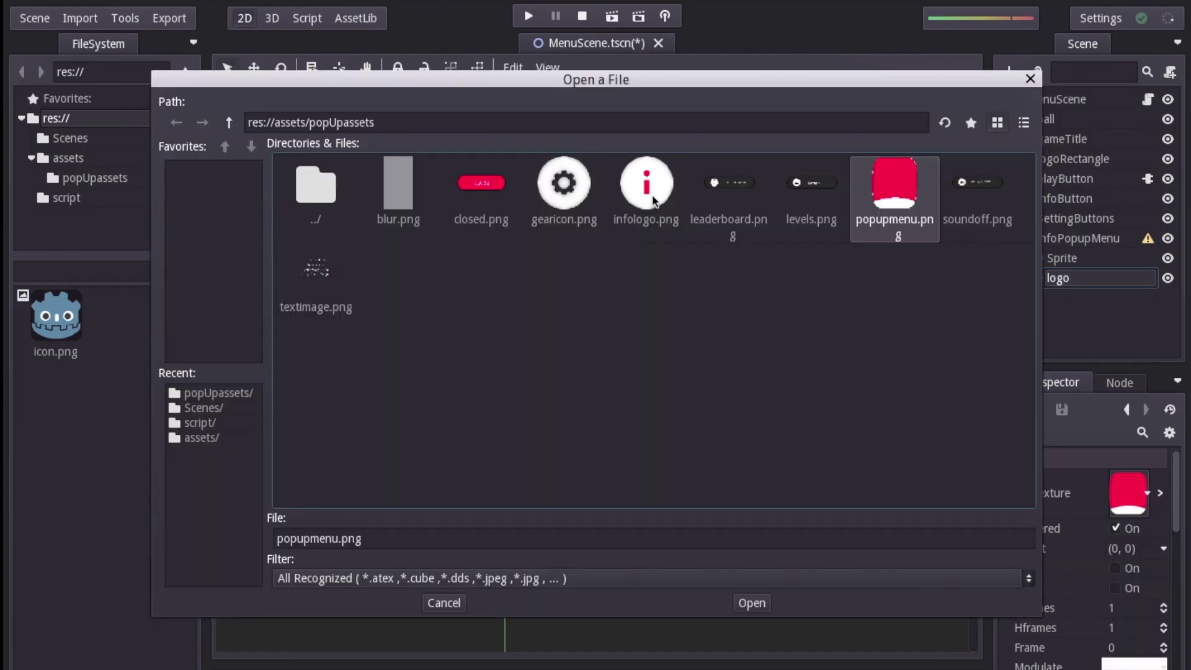
click(646, 183)
click(752, 601)
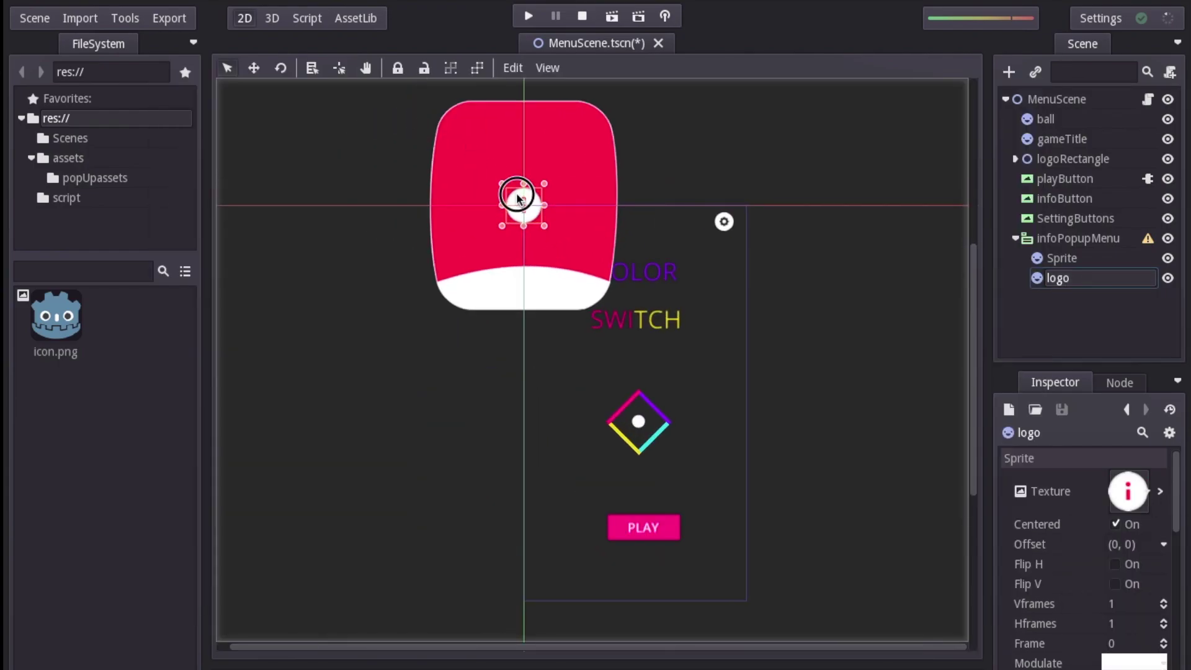
drag(520, 198, 518, 124)
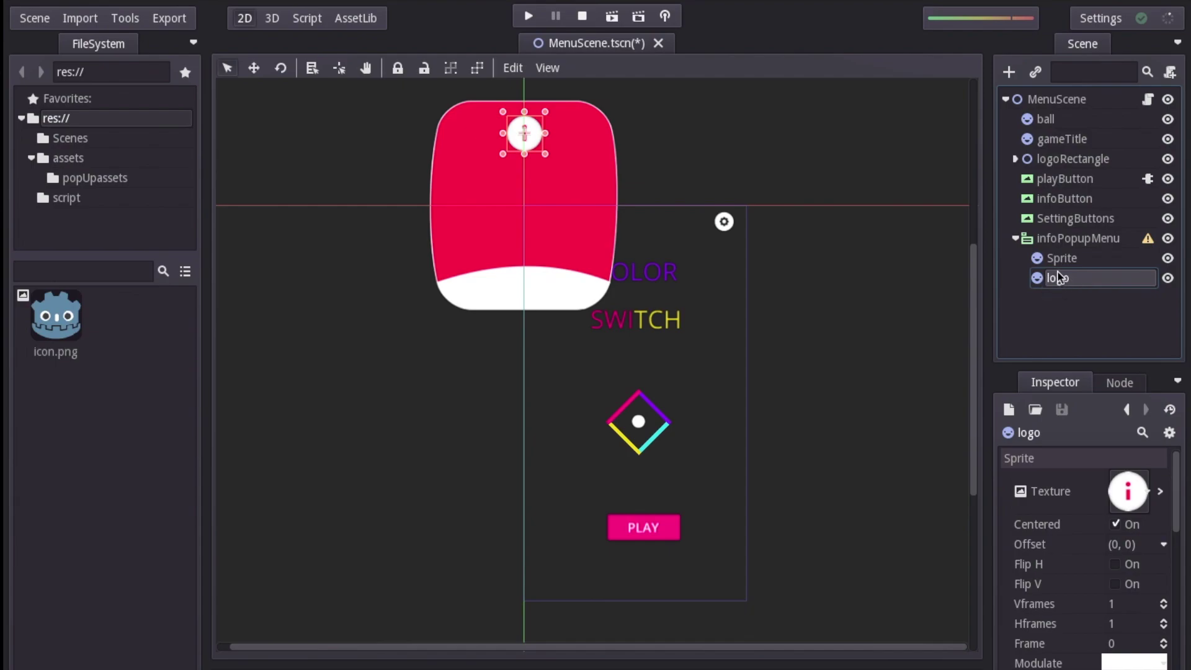
Step: Duplicate the logo sprite and rename the copy gamediscription
key(ctrl+d)
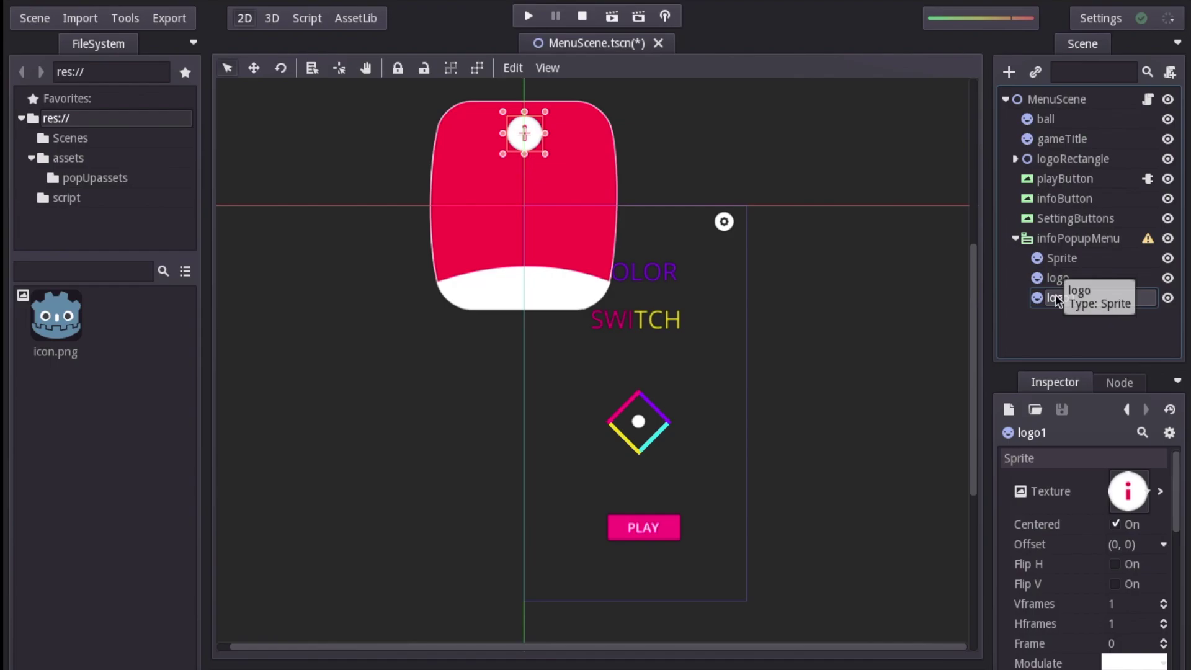
click(1058, 299)
text(d)
key(BackSpace)
text(gamediscription)
key(Return)
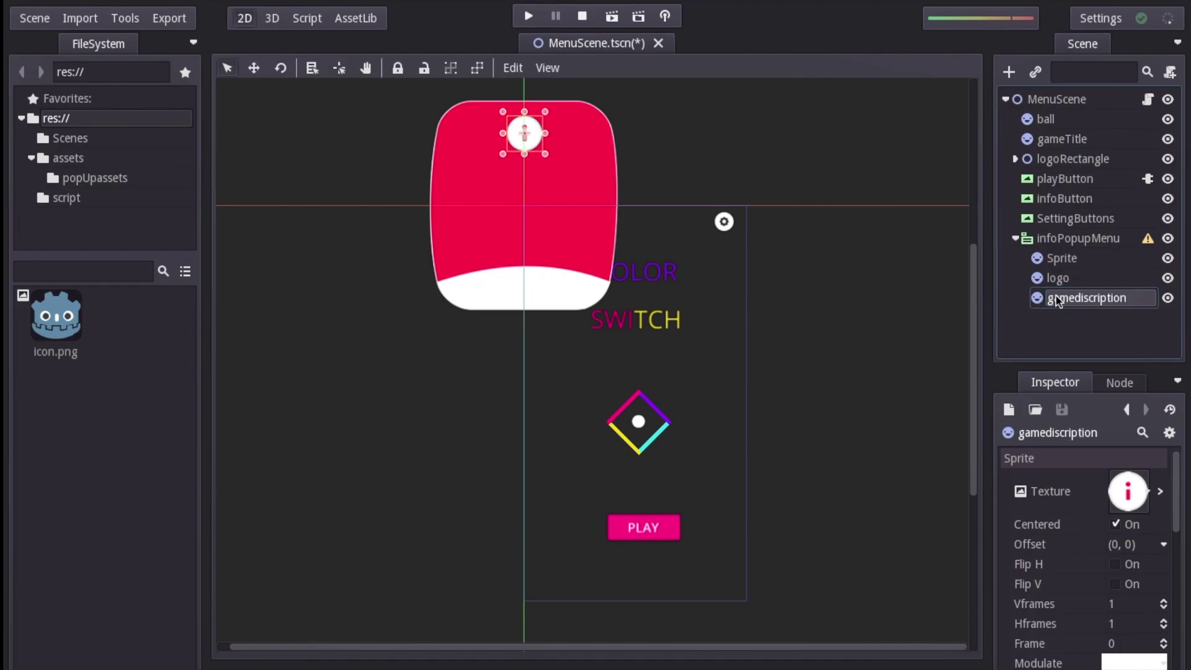
Step: Load textimage.png into gamediscription and move it below the info icon
click(1148, 491)
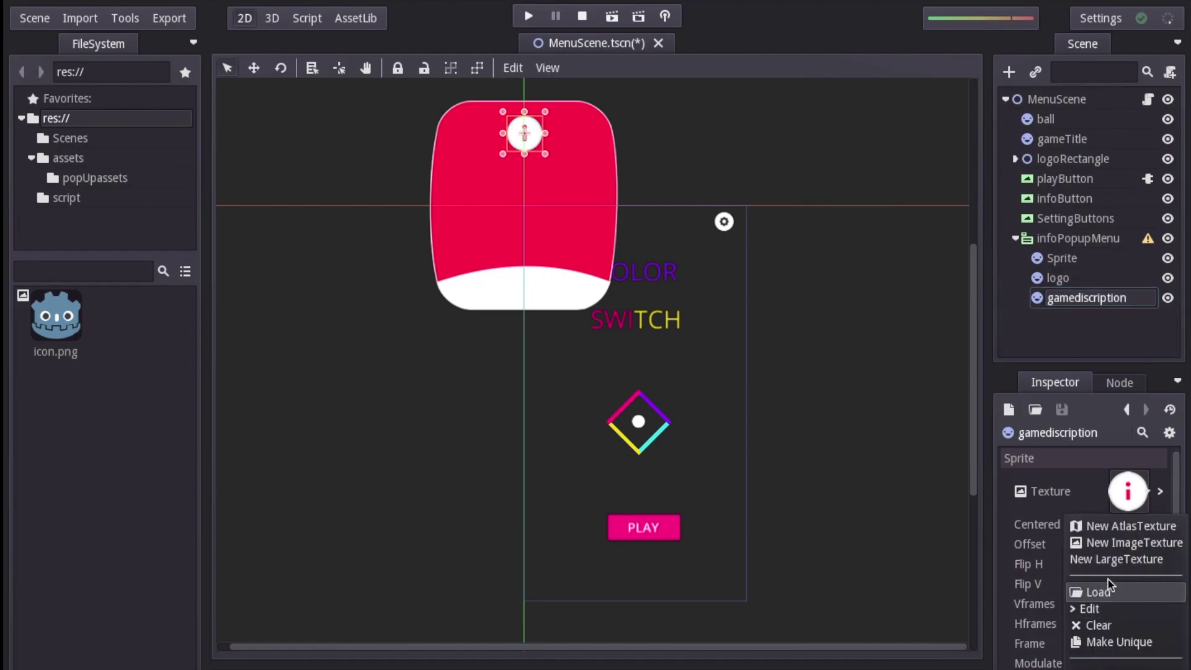
click(1097, 592)
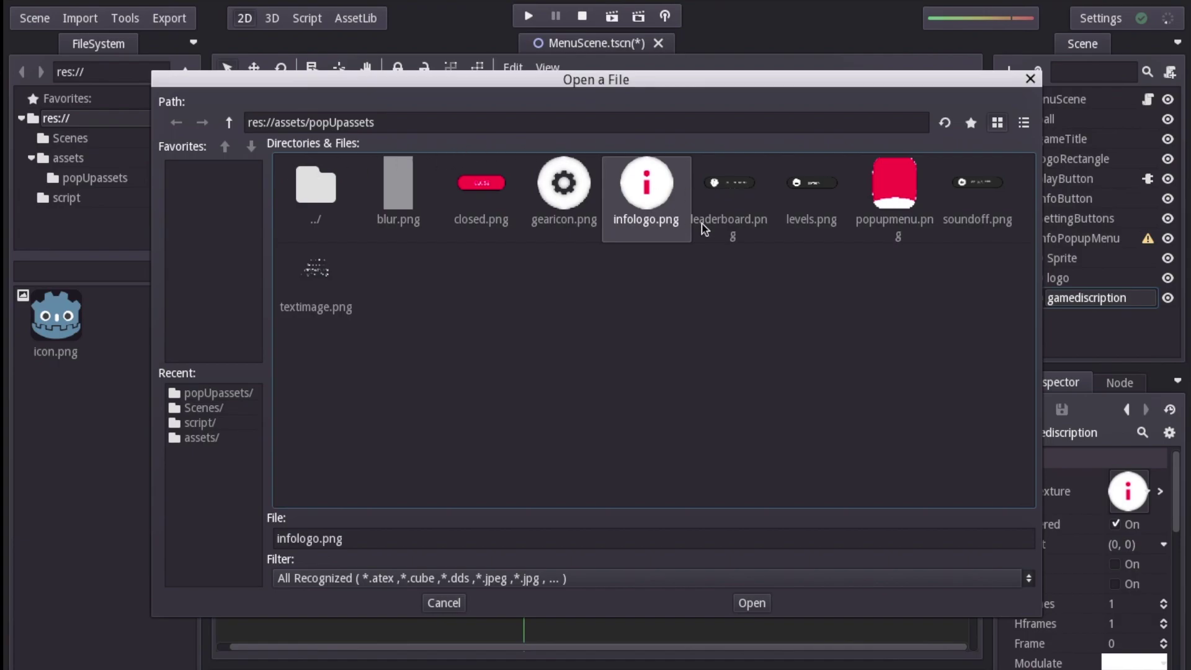
click(316, 268)
click(751, 603)
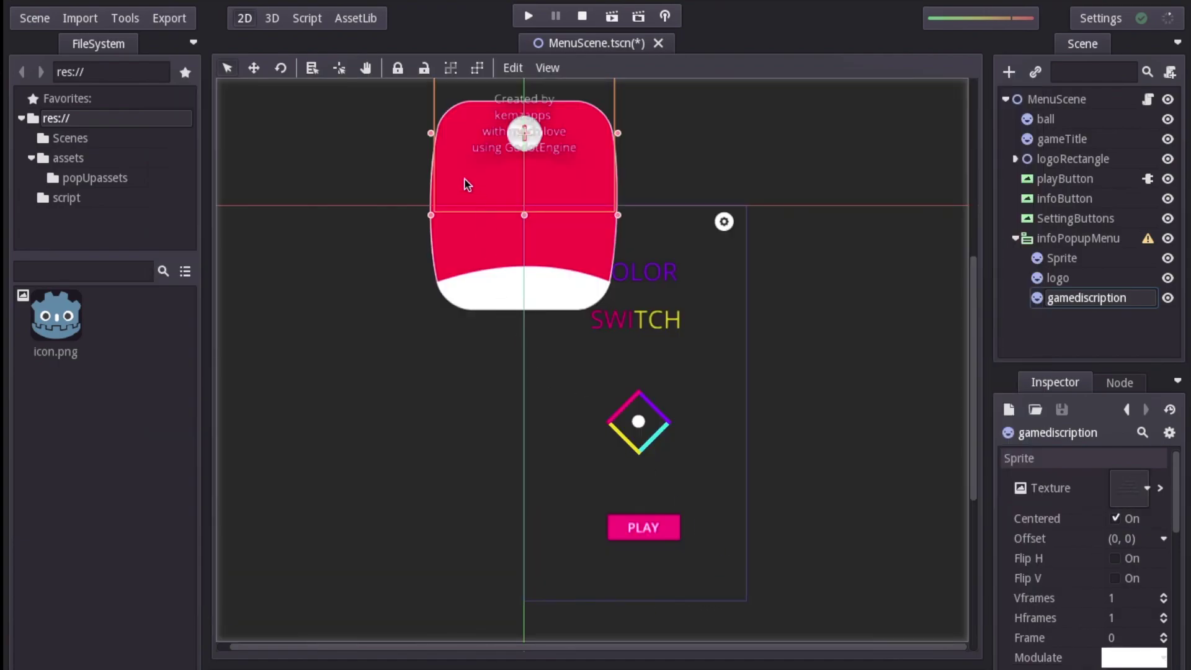
drag(484, 138, 482, 203)
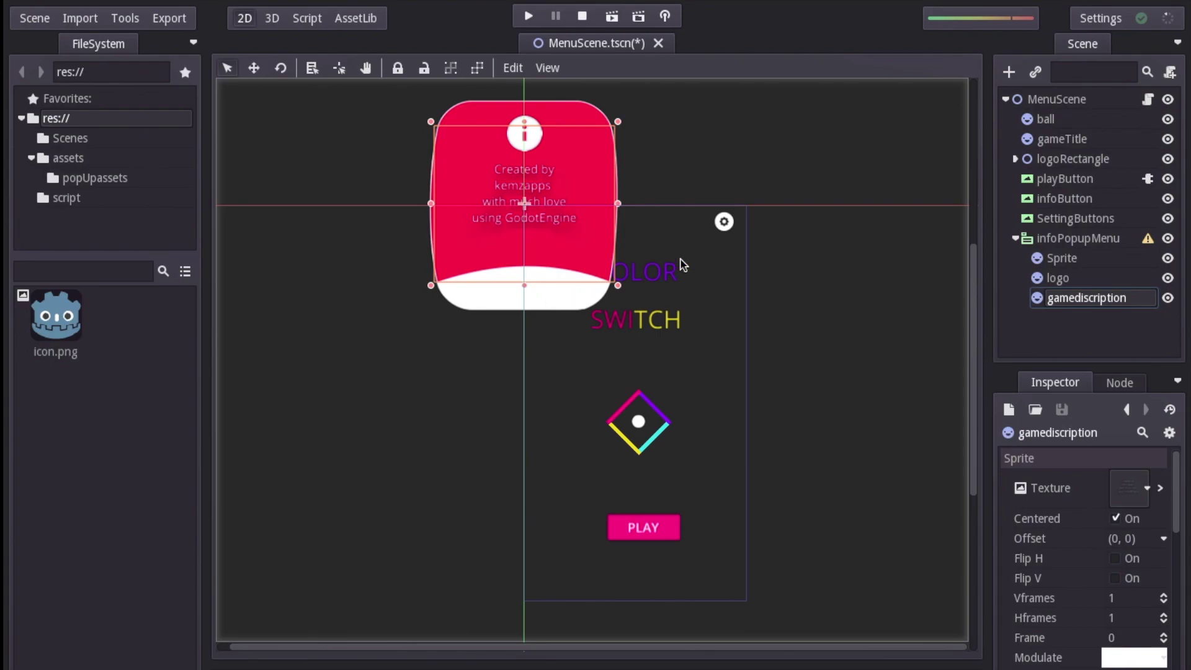
click(1078, 258)
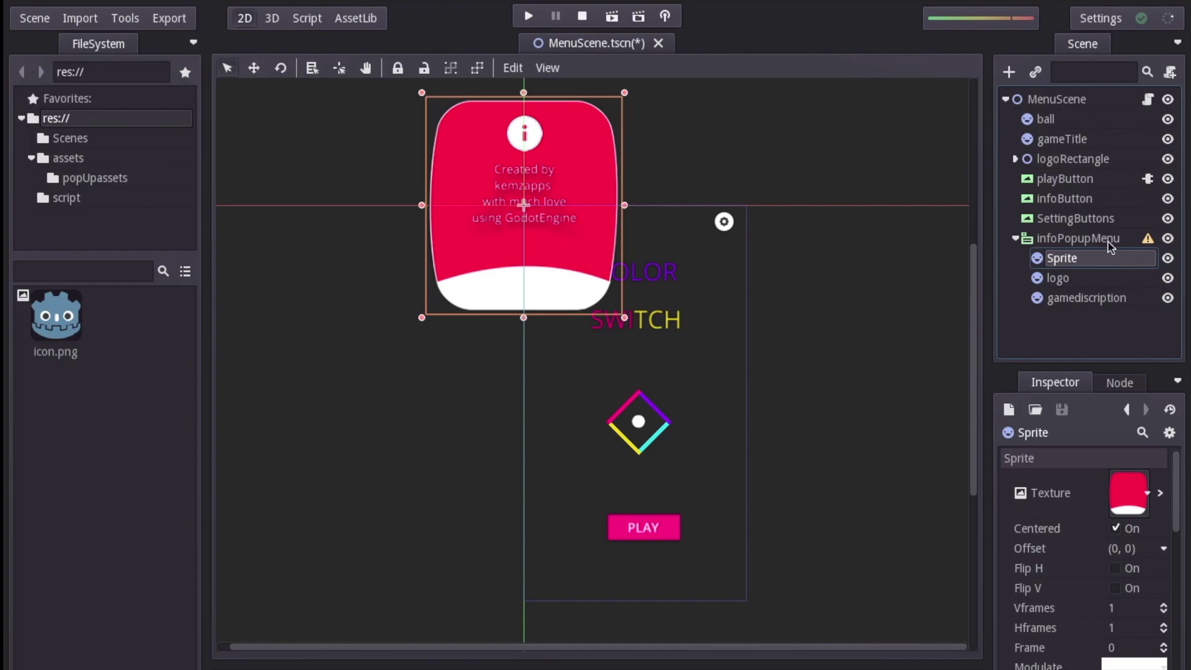
Step: Add a TextureButton under infoPopupMenu and name it closeButton
click(1097, 239)
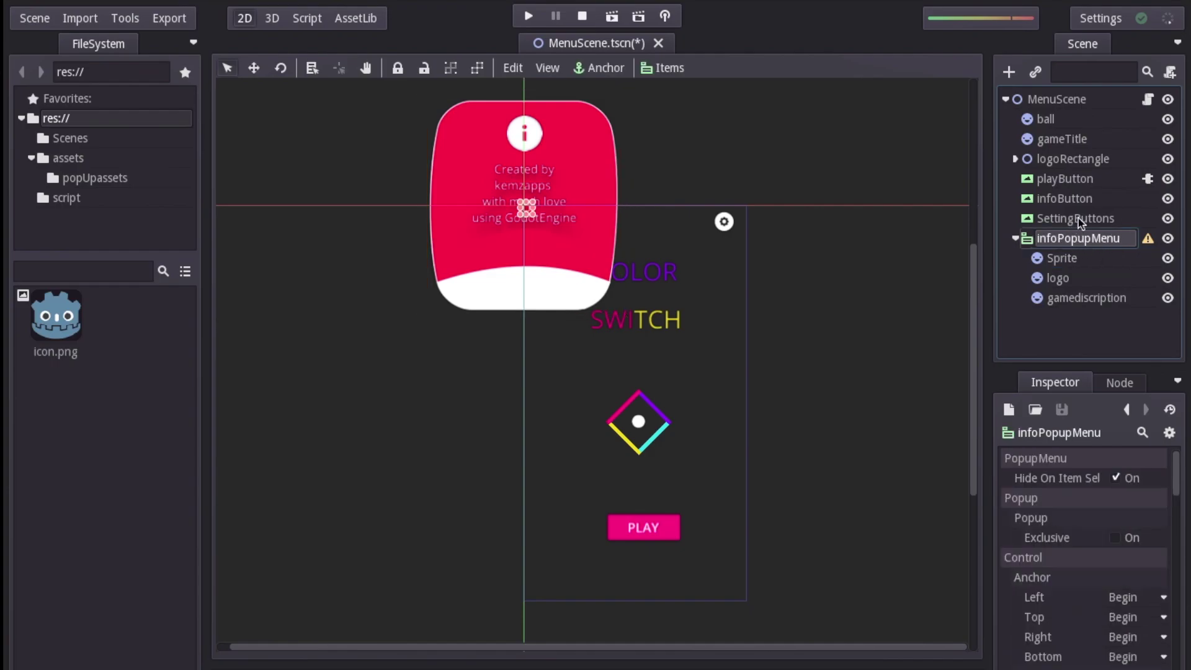
click(1009, 72)
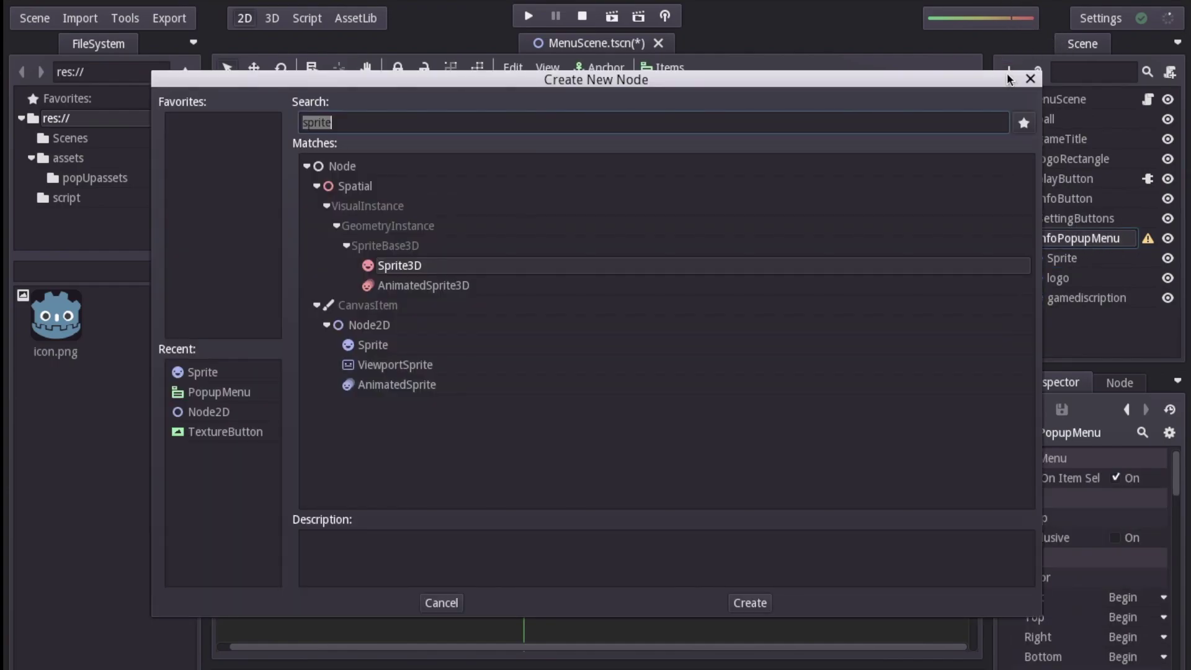
text(texture)
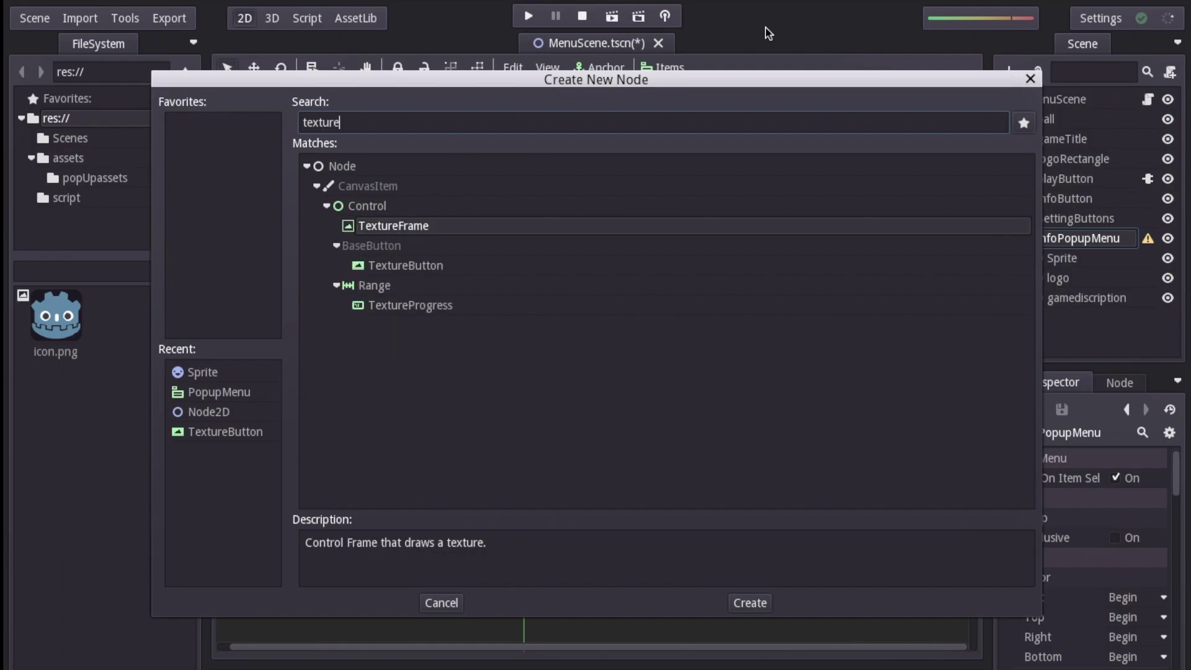
double_click(412, 266)
double_click(1083, 318)
text(closeButton)
key(Return)
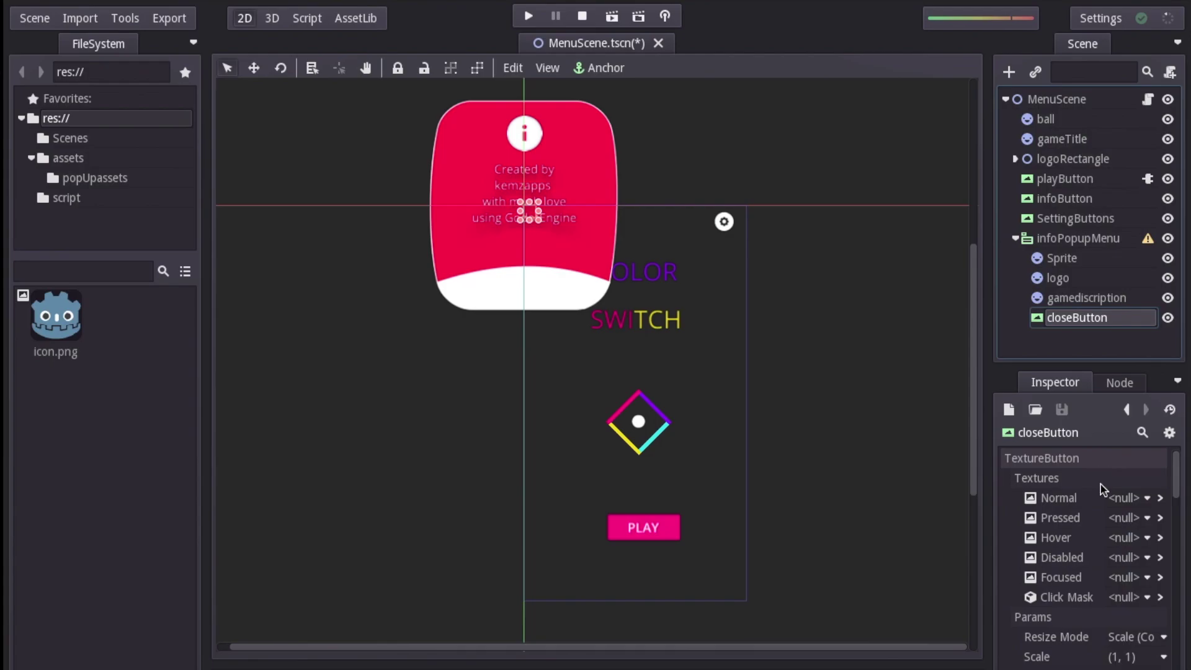
Step: Load closed.png as closeButton's Normal texture
click(1125, 498)
click(1089, 583)
click(479, 193)
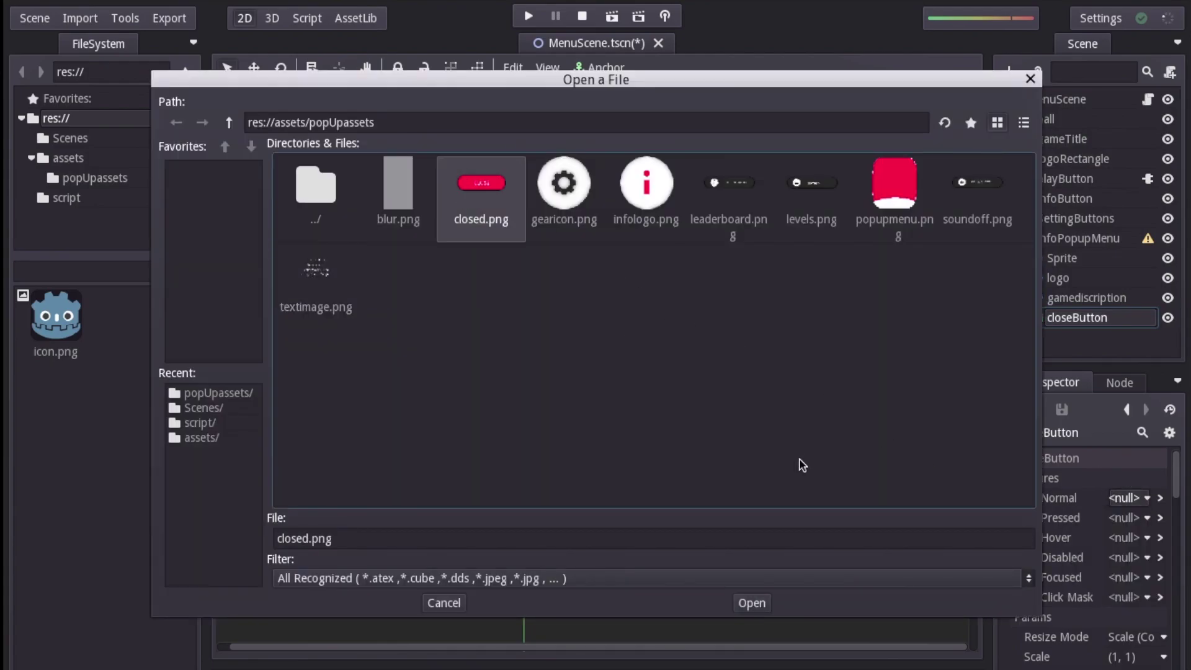
click(752, 603)
click(366, 220)
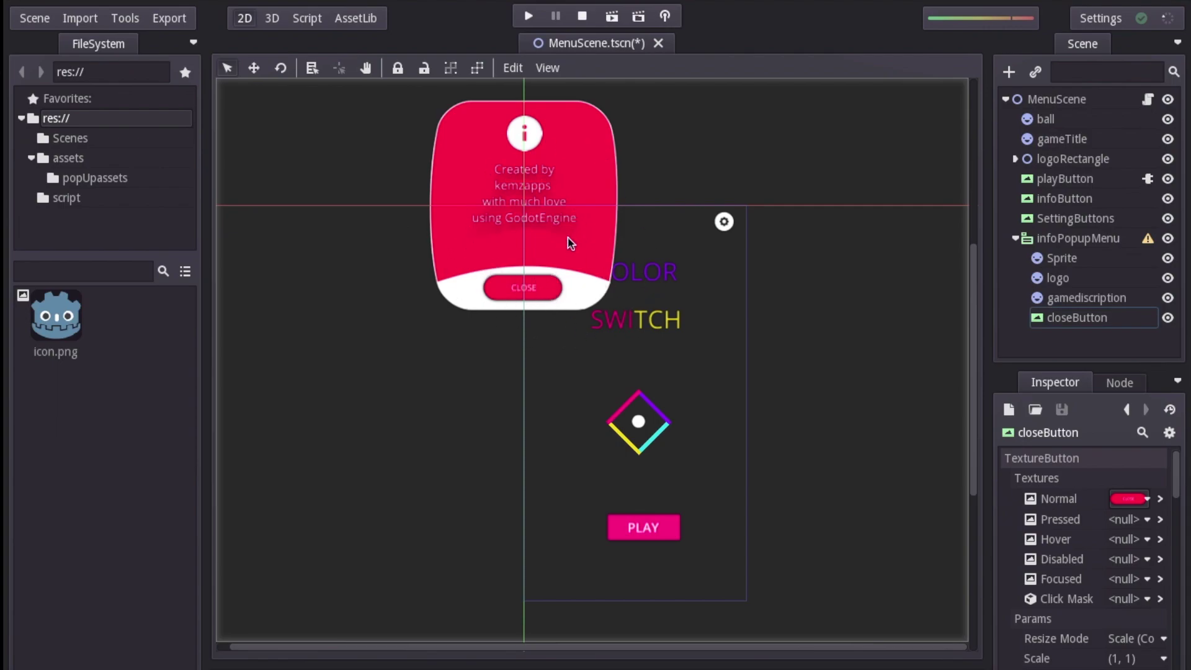
scroll(587, 189, down, 5)
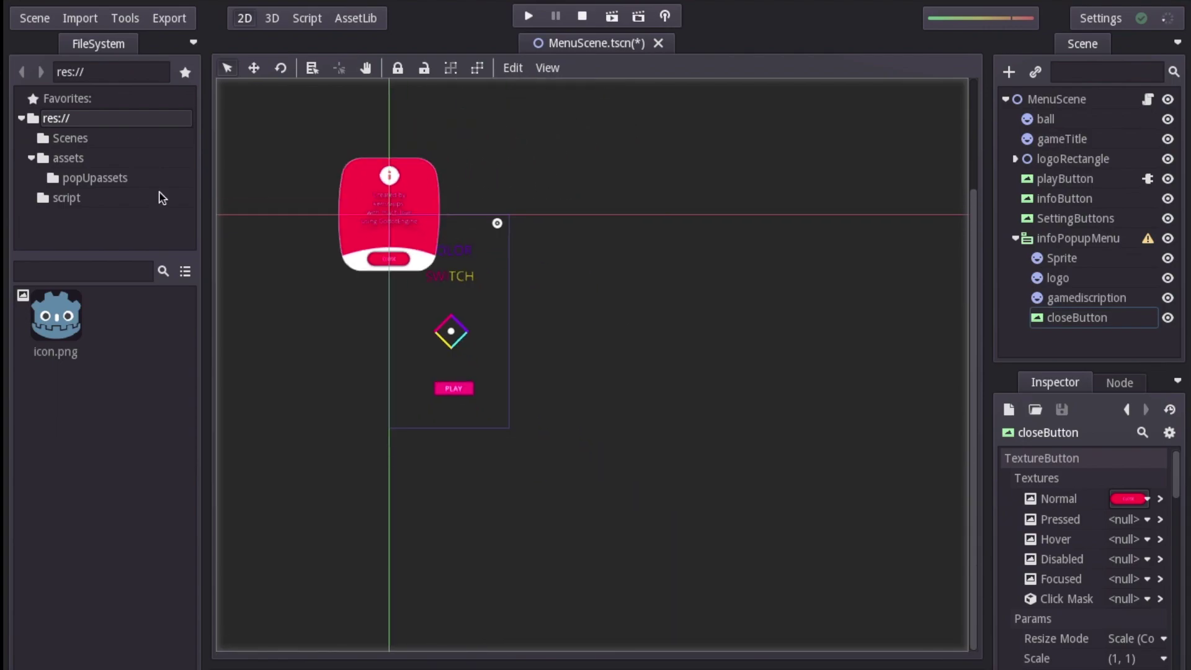
scroll(285, 415, up, 2)
scroll(370, 251, down, 1)
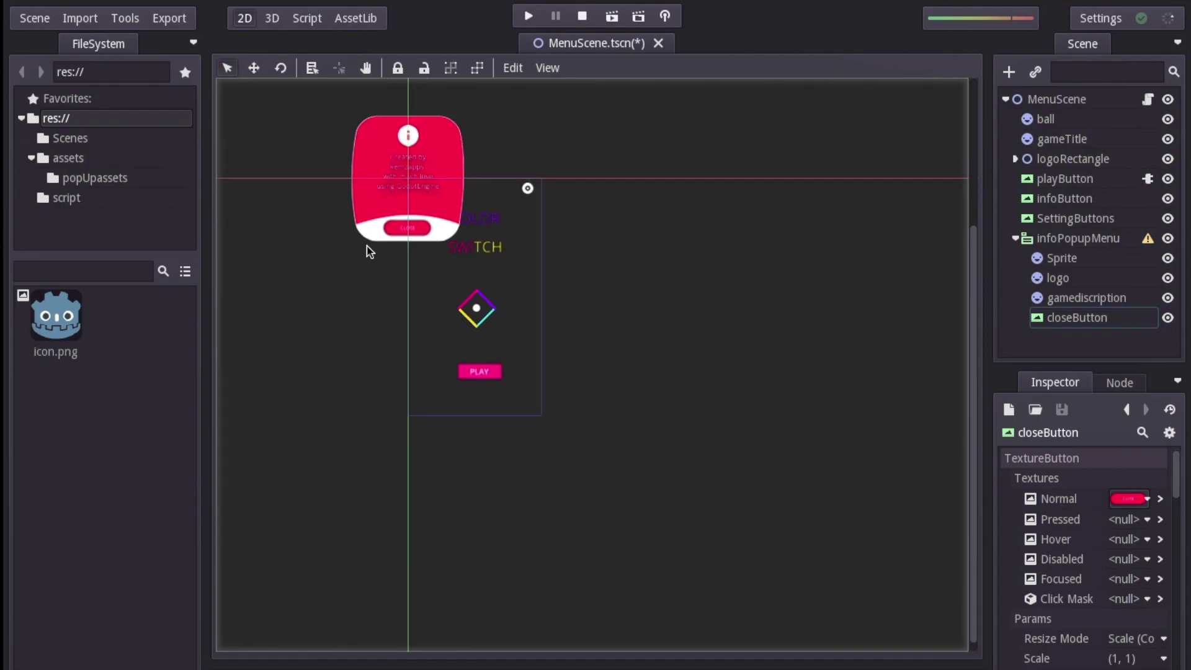
scroll(329, 180, down, 1)
scroll(317, 194, up, 1)
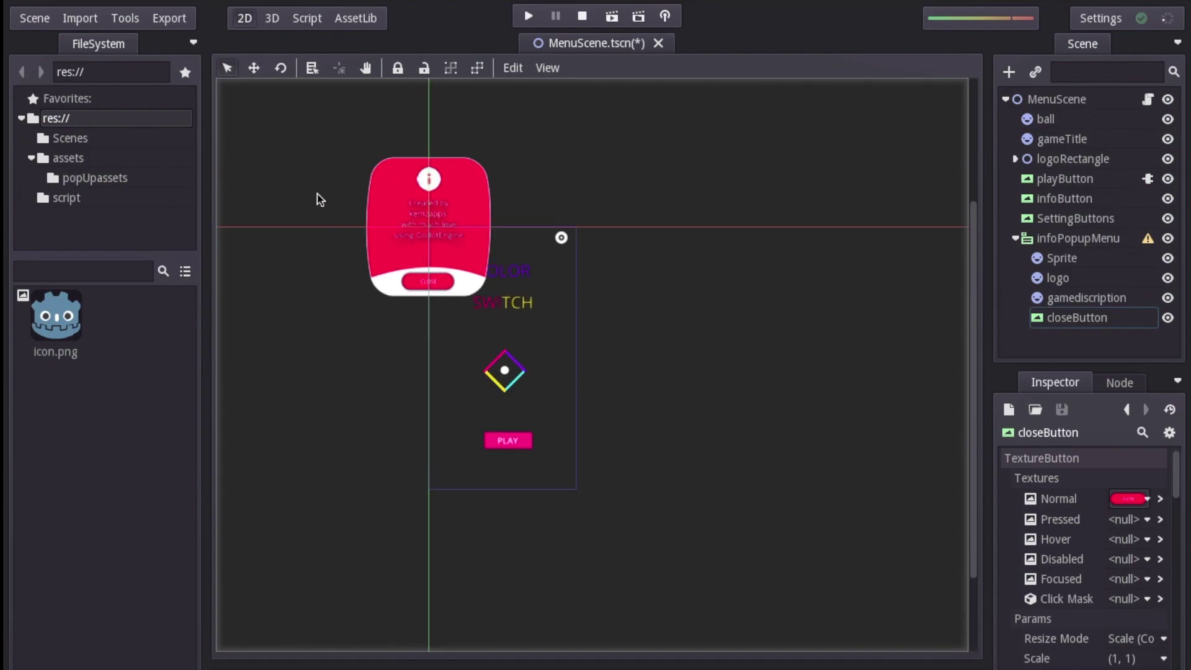
click(1076, 241)
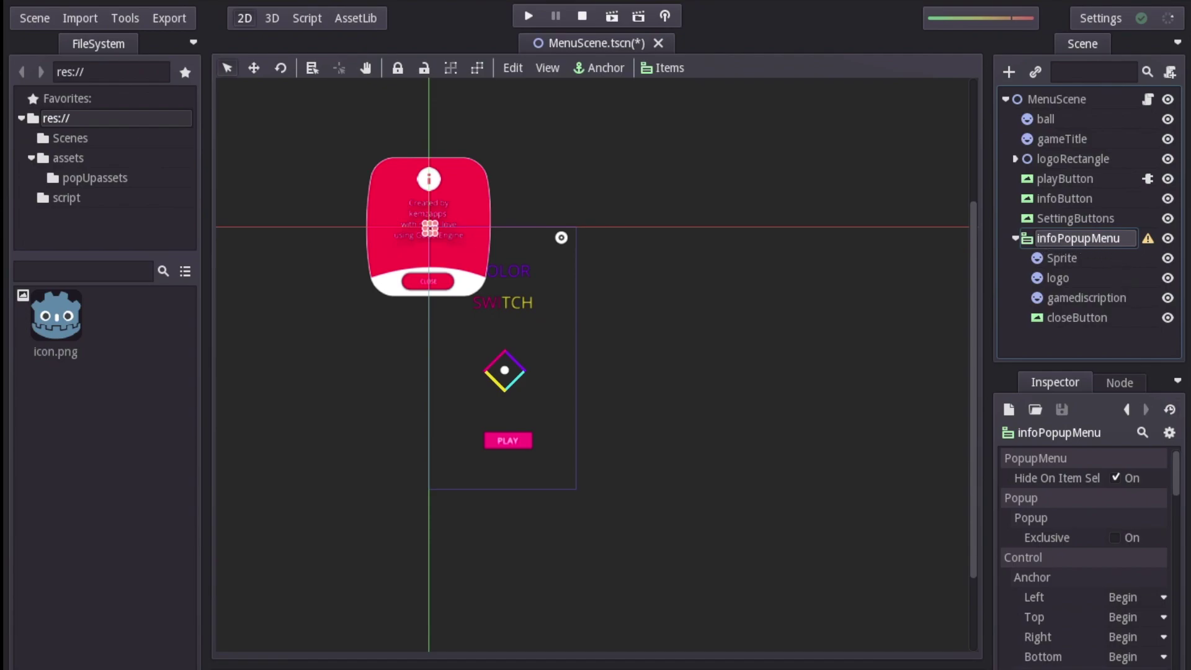
Step: Set infoPopupMenu's Rect position to x 375, y 800
scroll(1113, 605, down, 3)
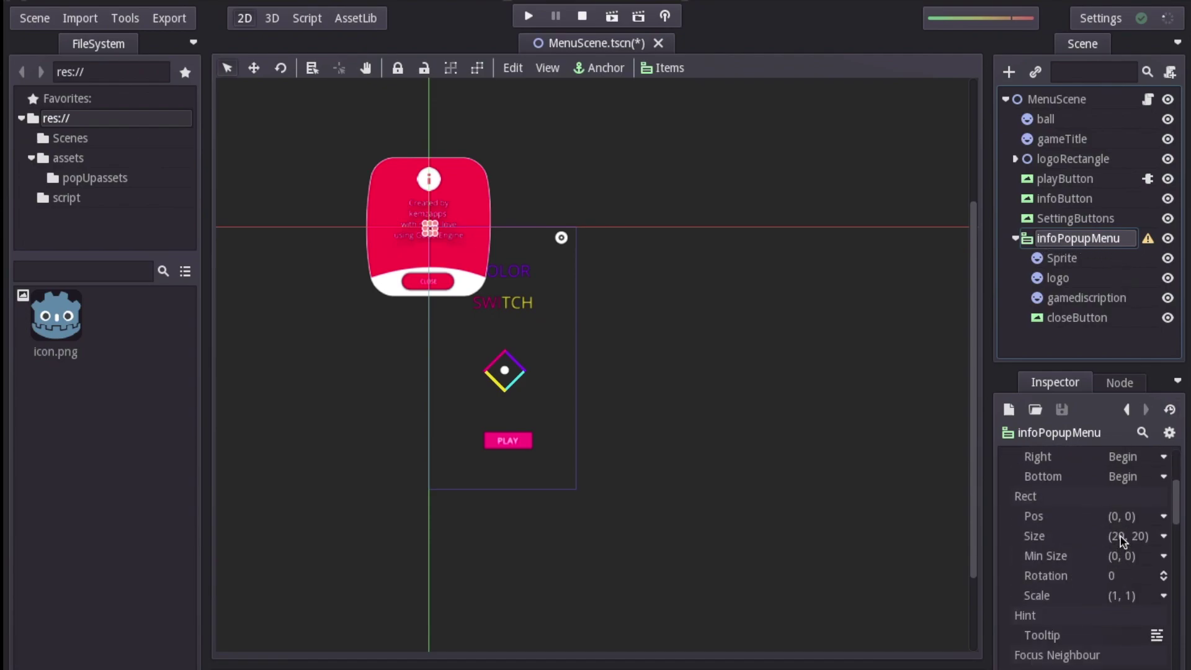
click(1121, 518)
text(375)
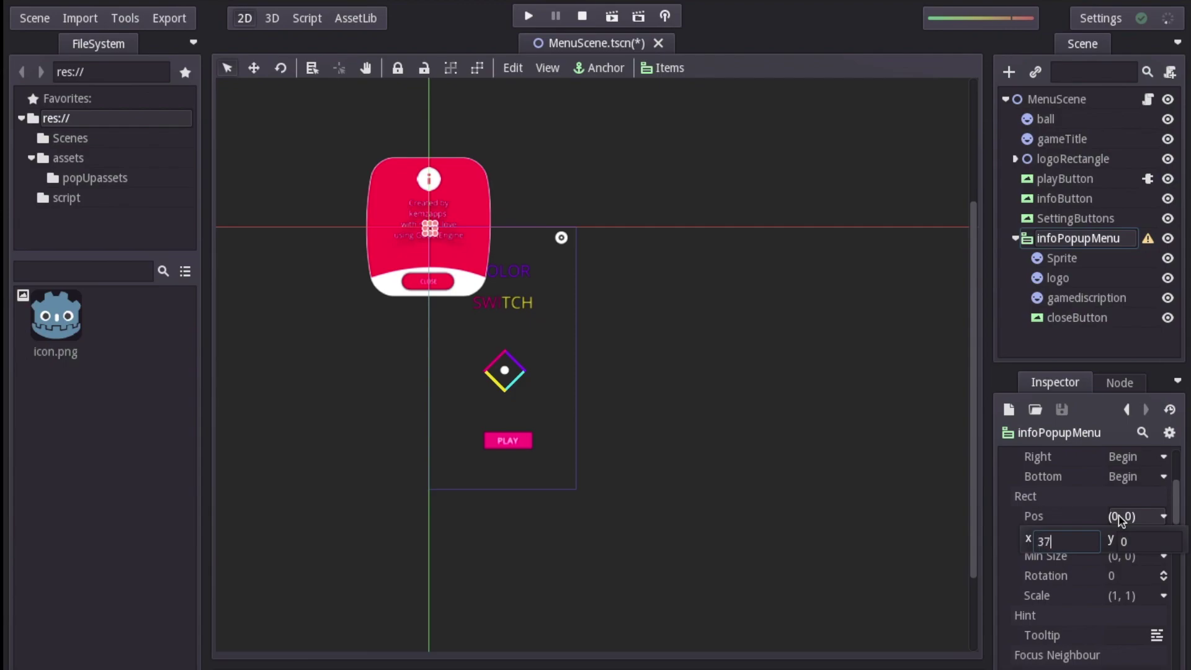
click(1141, 542)
text(667)
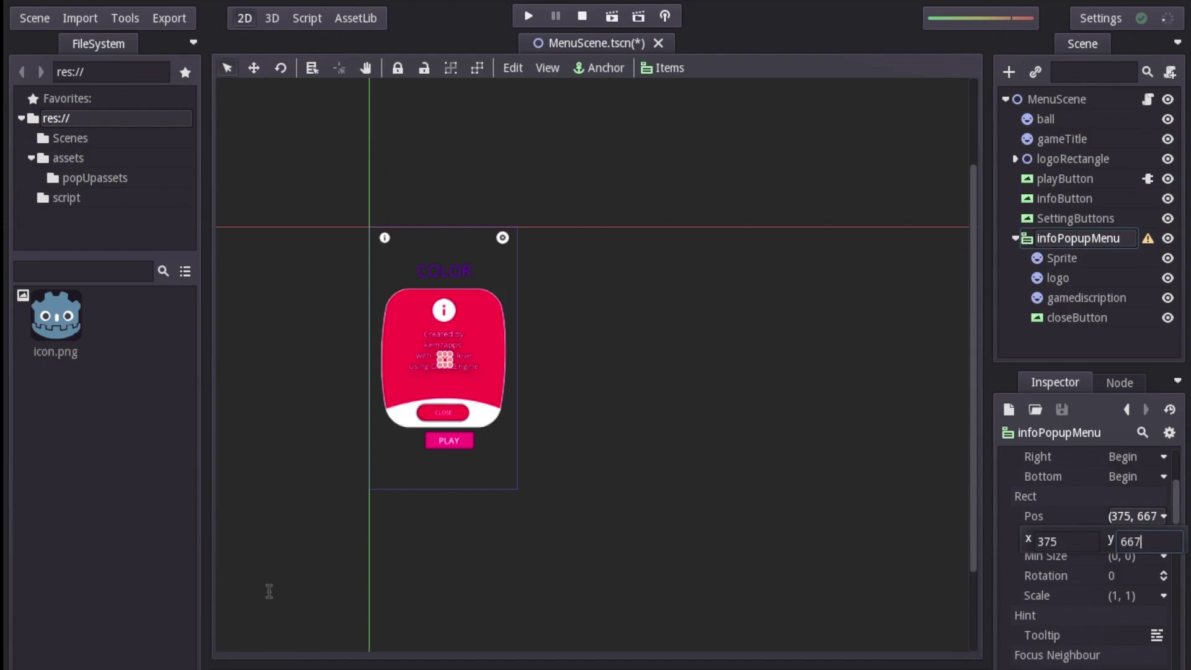
drag(1166, 546, 1086, 535)
text(800)
key(Return)
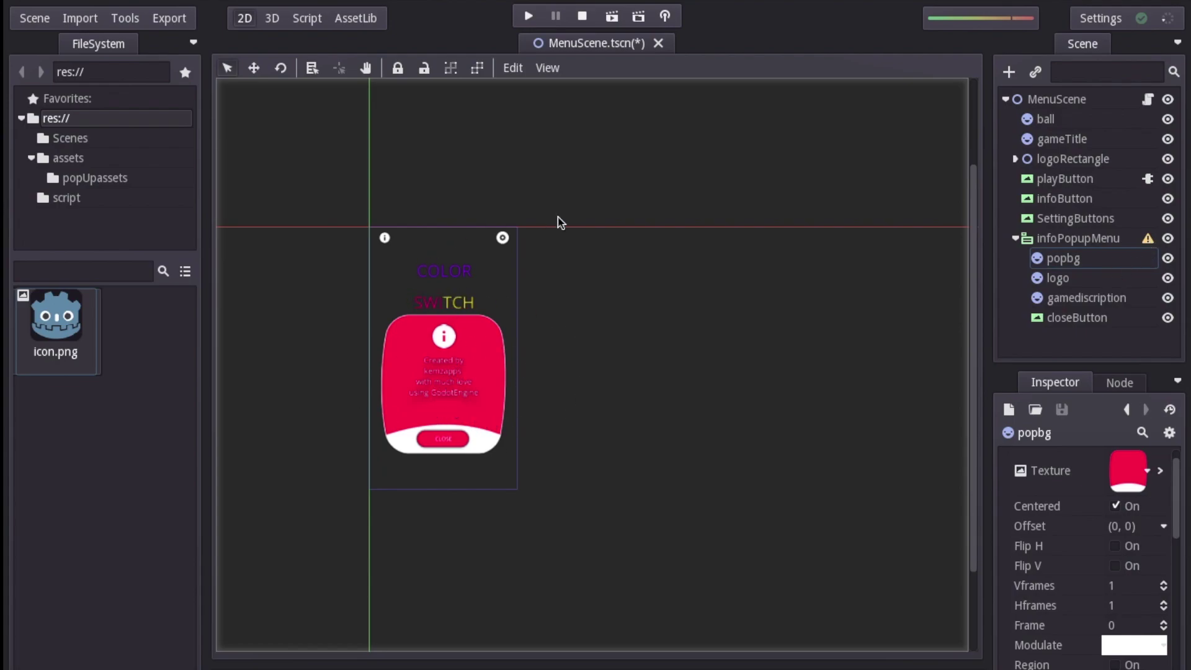
Step: Duplicate infoPopupMenu and name the copy settingPopupMenu
click(1087, 239)
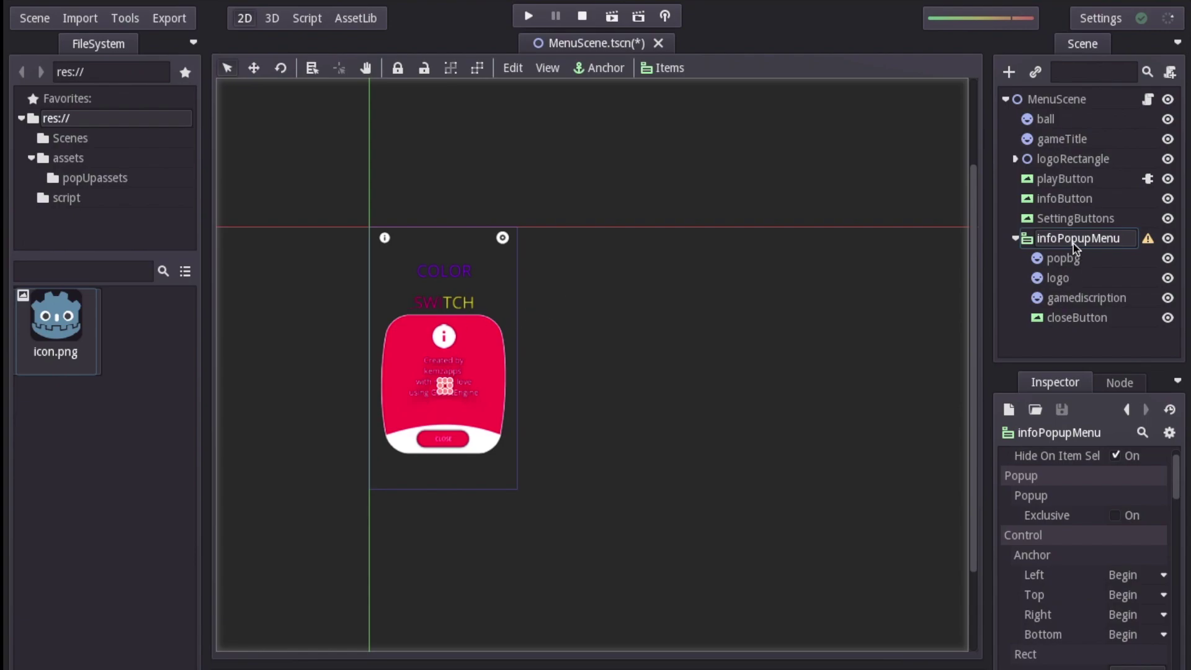
click(1017, 239)
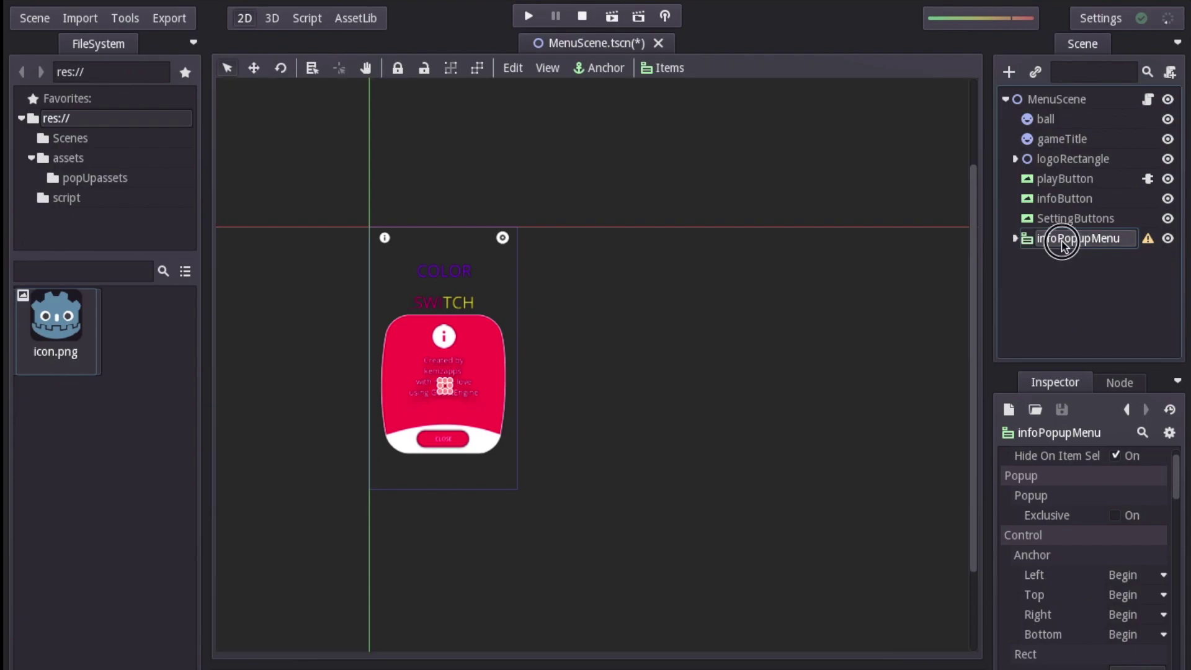
click(1016, 239)
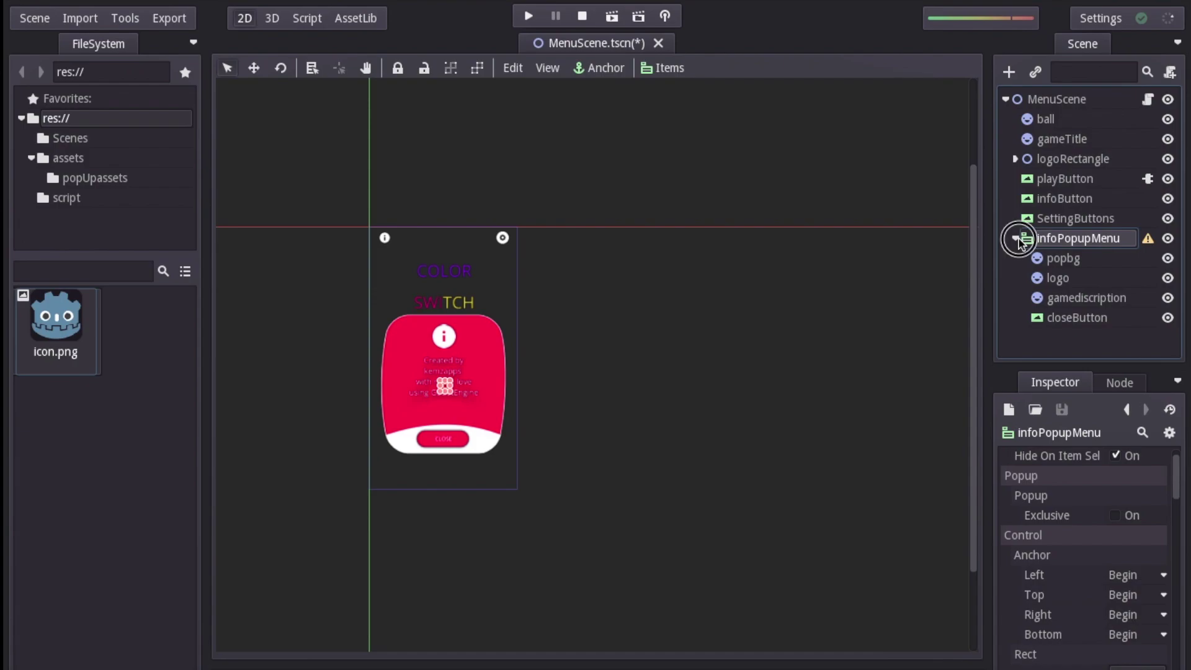
click(1016, 238)
key(ctrl+d)
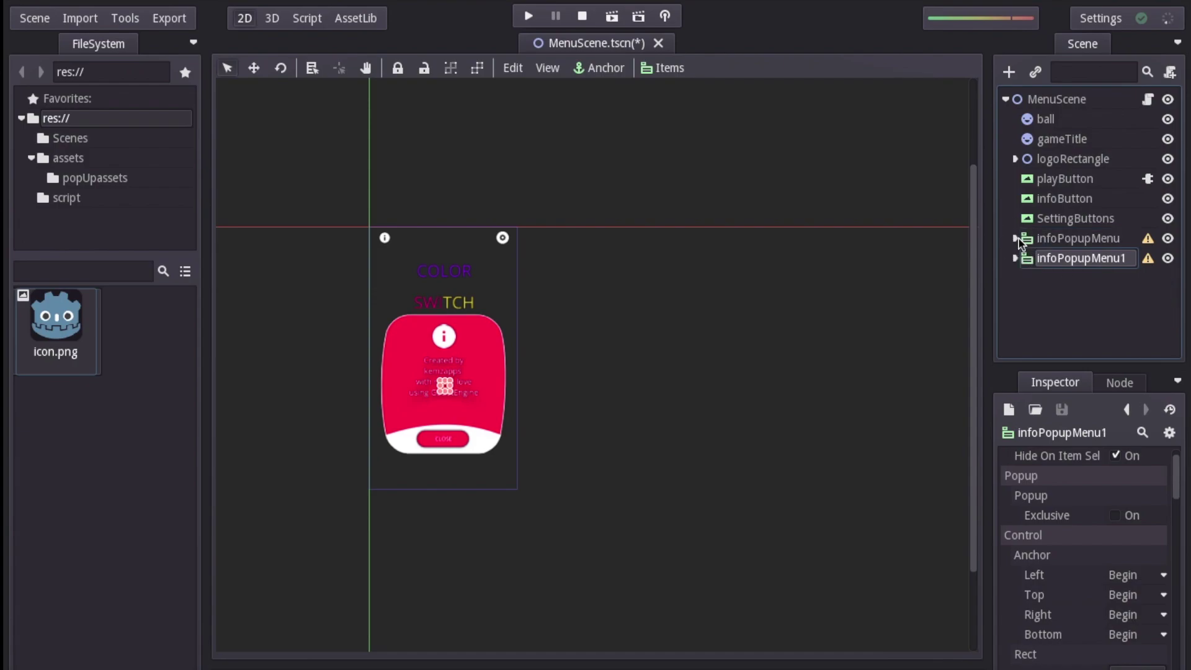
key(BackSpace)
key(BackSpace)
key(BackSpace)
key(BackSpace)
text(setting)
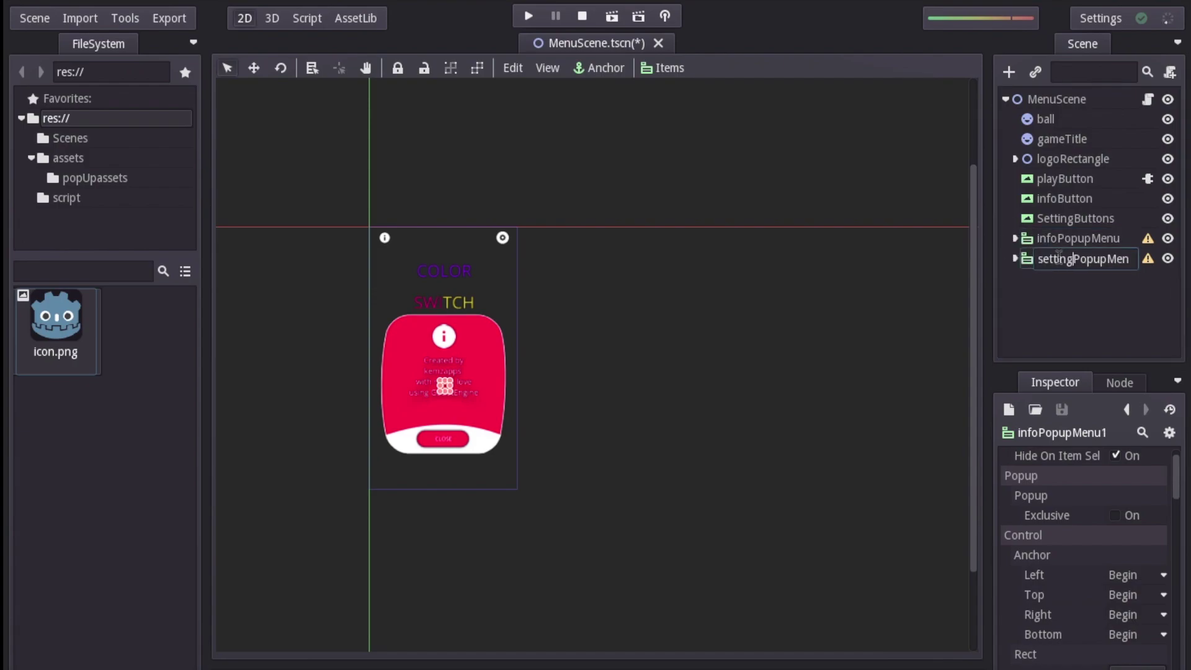
key(Right)
key(Right)
key(Right)
key(Right)
key(Right)
key(Right)
key(Right)
key(Right)
key(Right)
key(BackSpace)
key(Return)
Step: Load gearicon.png as the texture of settingPopupMenu's logo sprite
click(1016, 258)
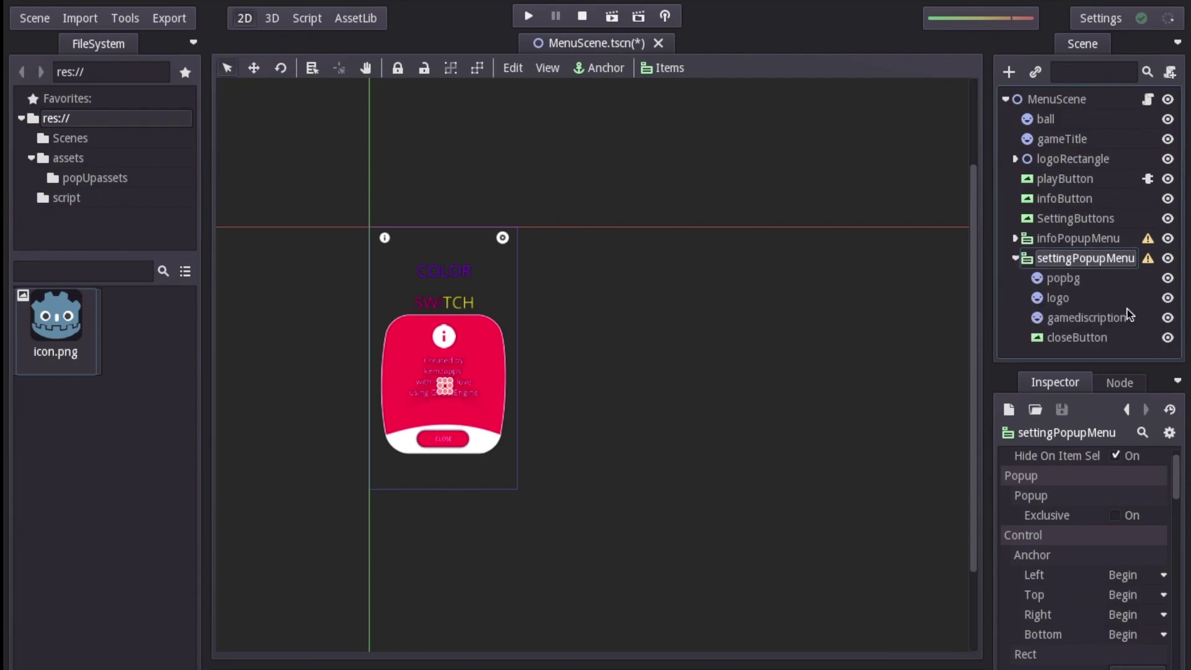
click(1062, 279)
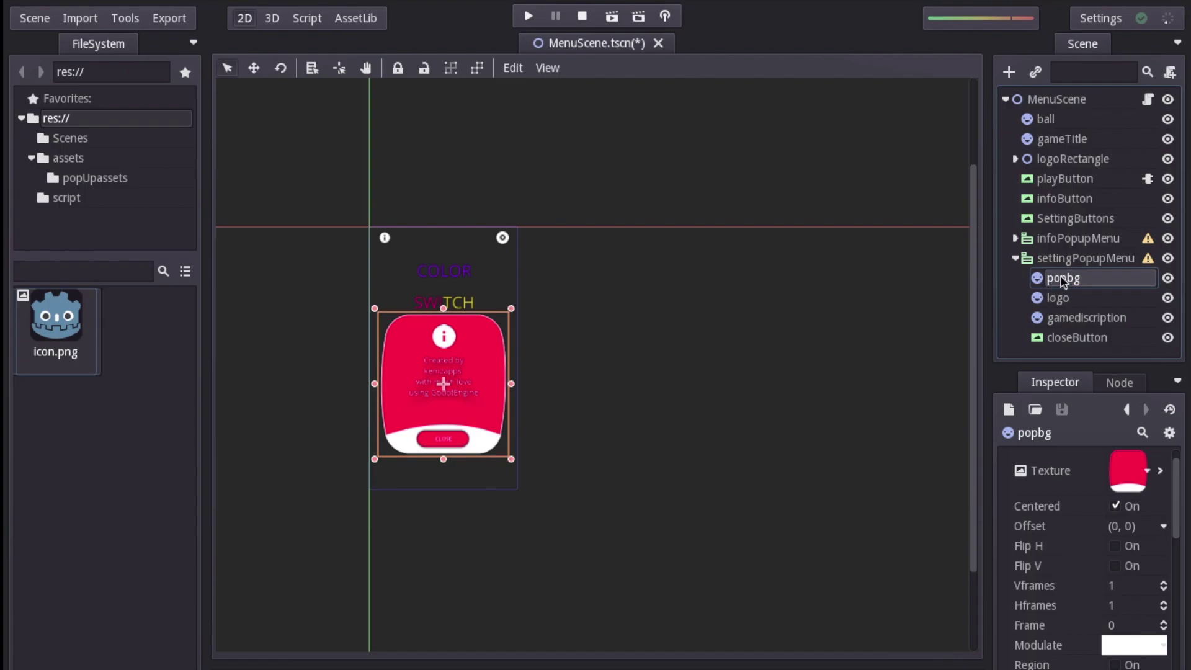
click(1070, 298)
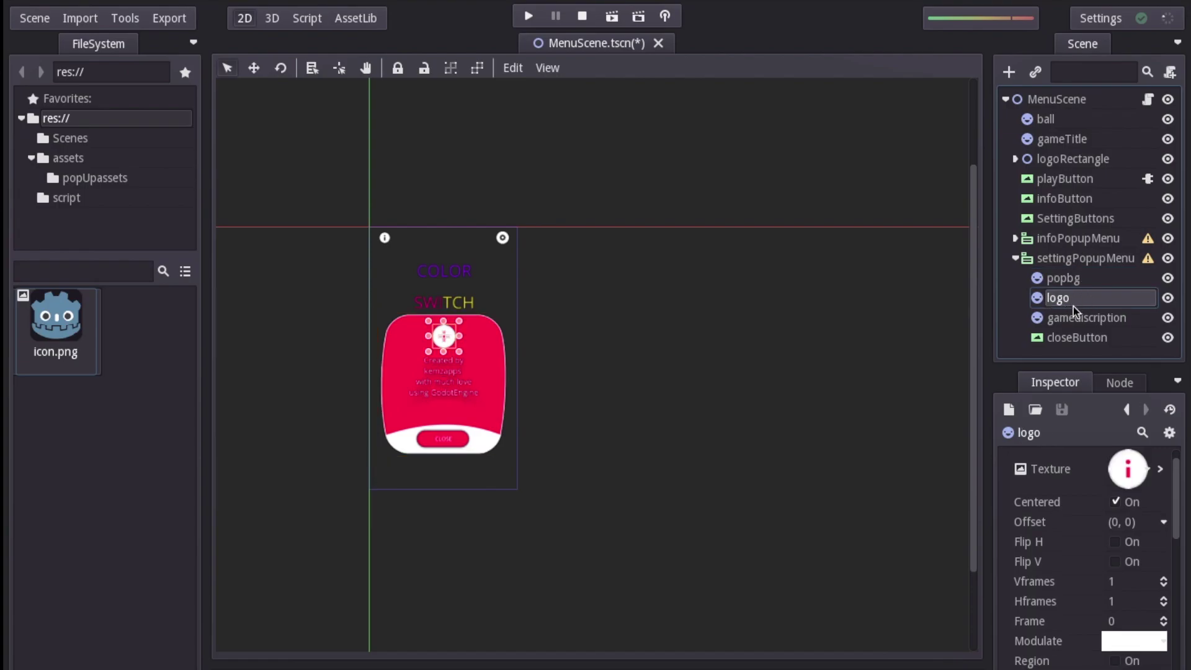
click(1148, 470)
click(1111, 569)
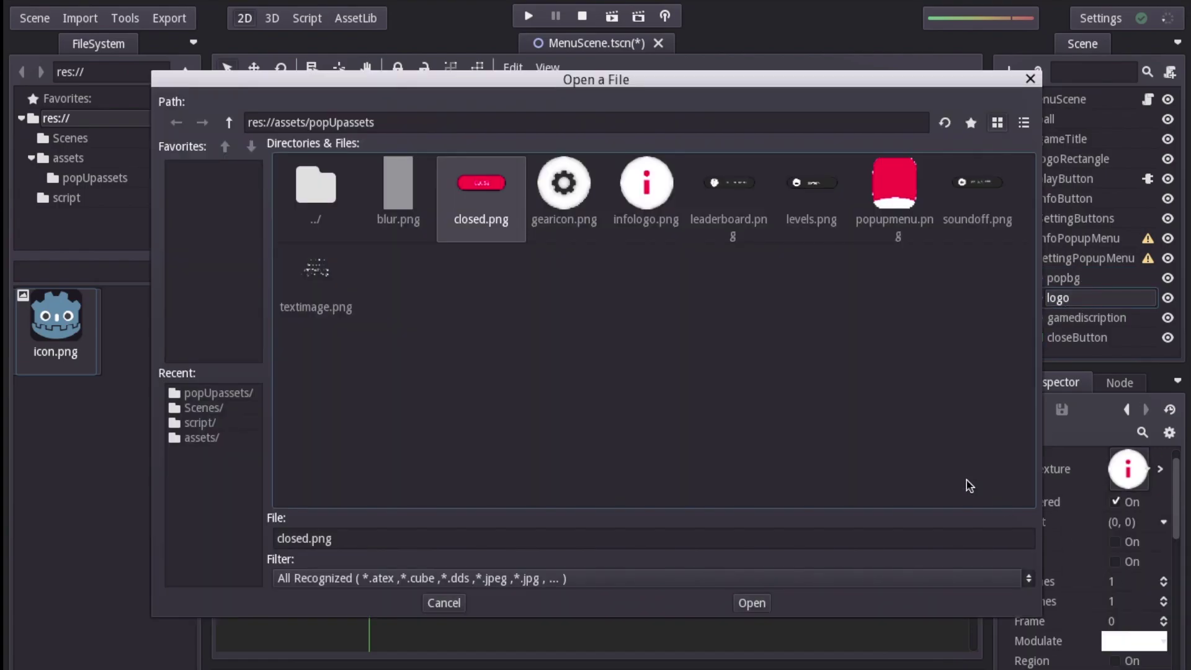
click(594, 211)
click(757, 603)
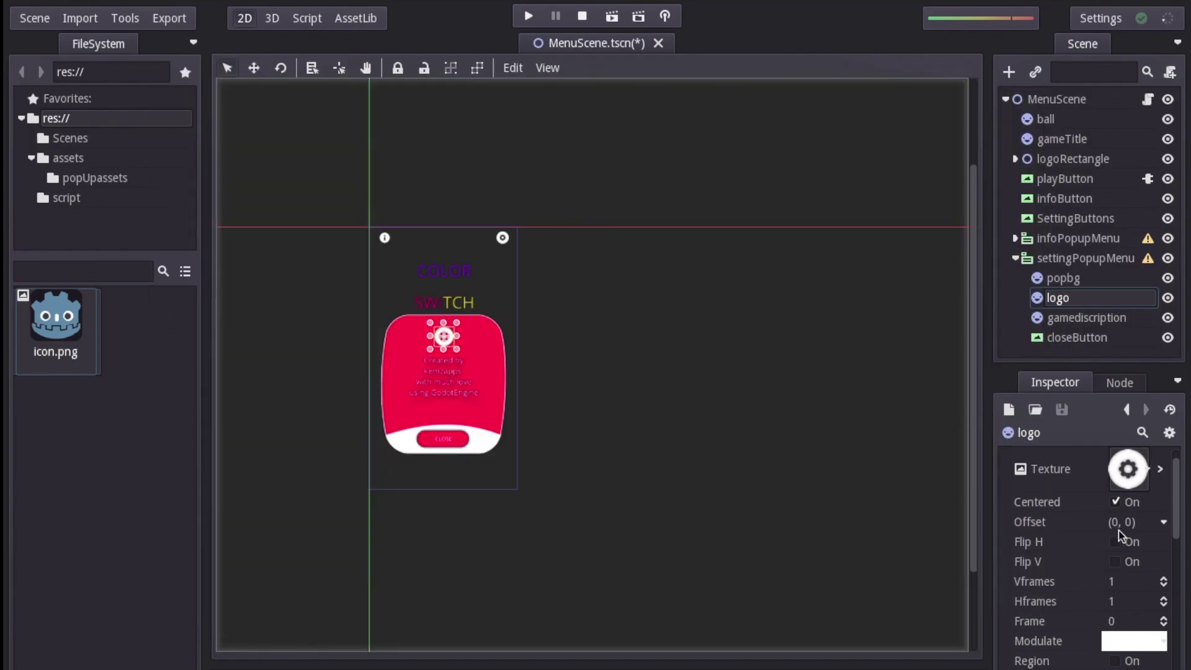
click(1087, 318)
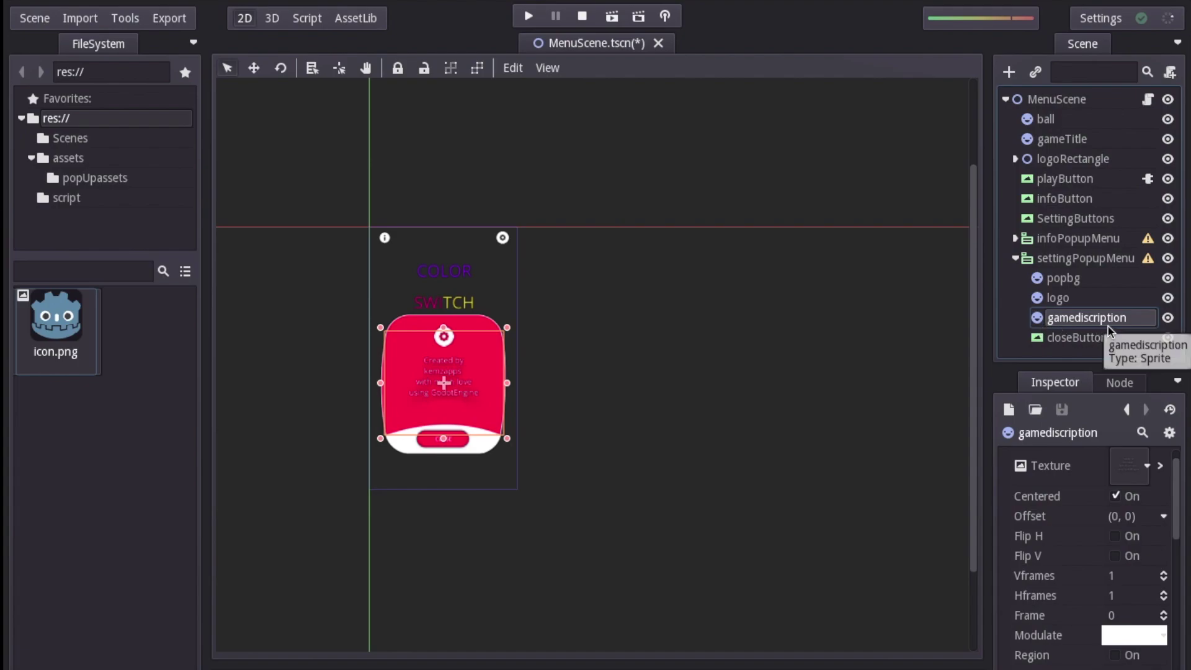
Step: Delete the settings popup's description sprite and duplicate its closeButton
right_click(1076, 318)
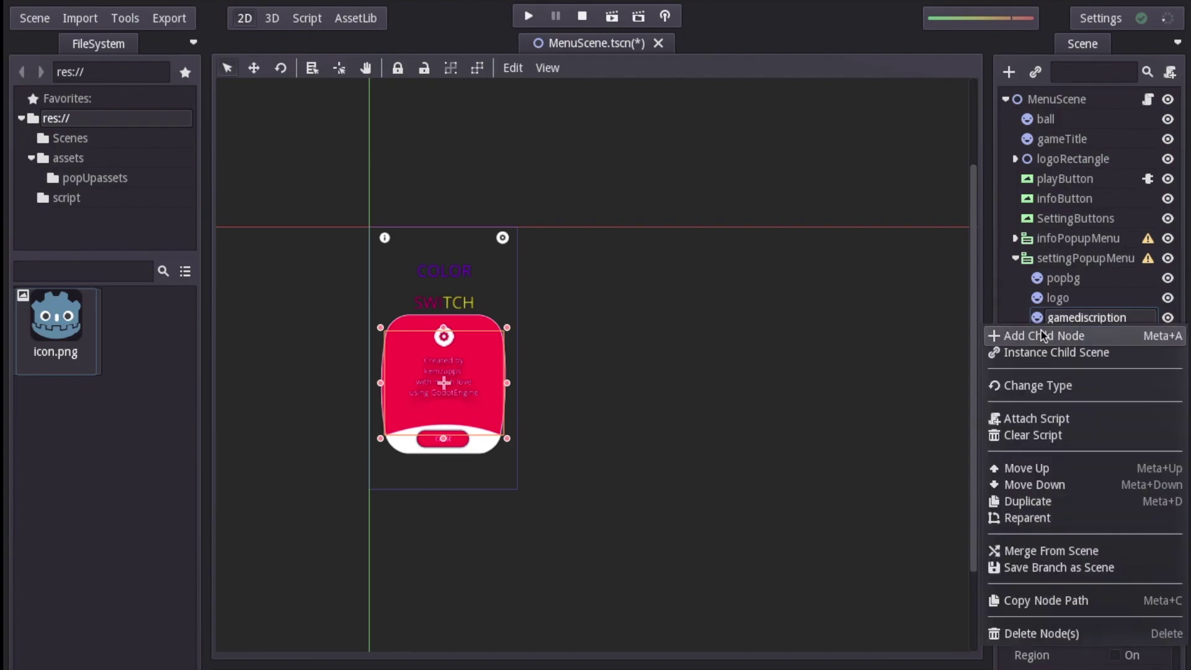
click(1021, 632)
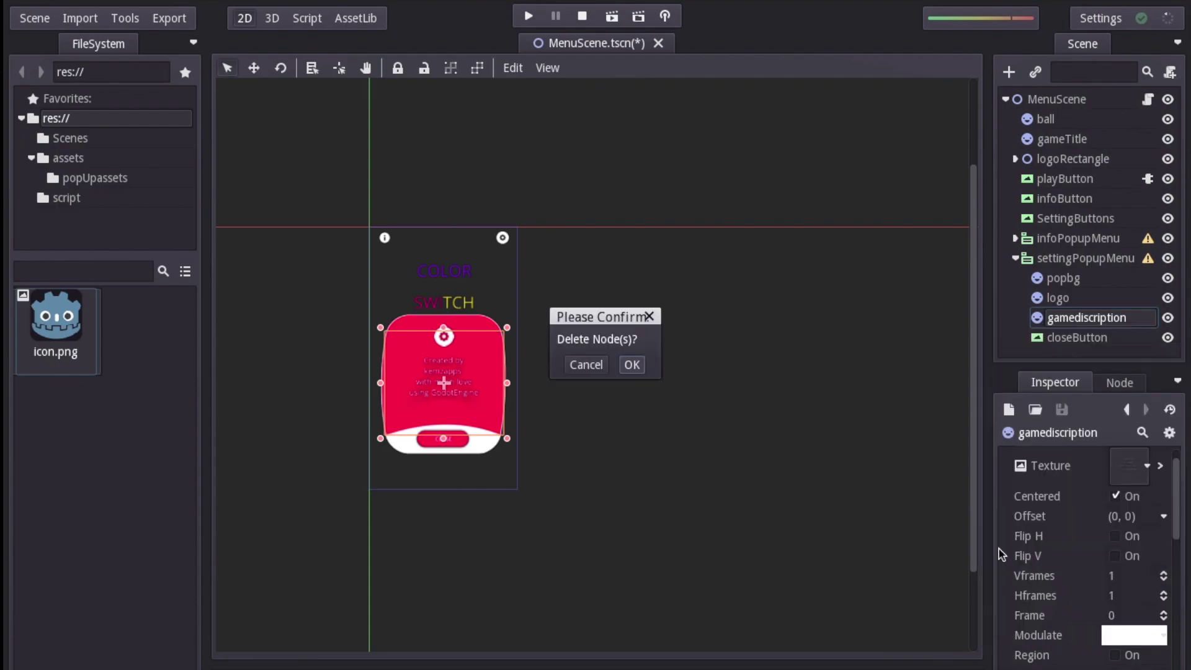
click(628, 367)
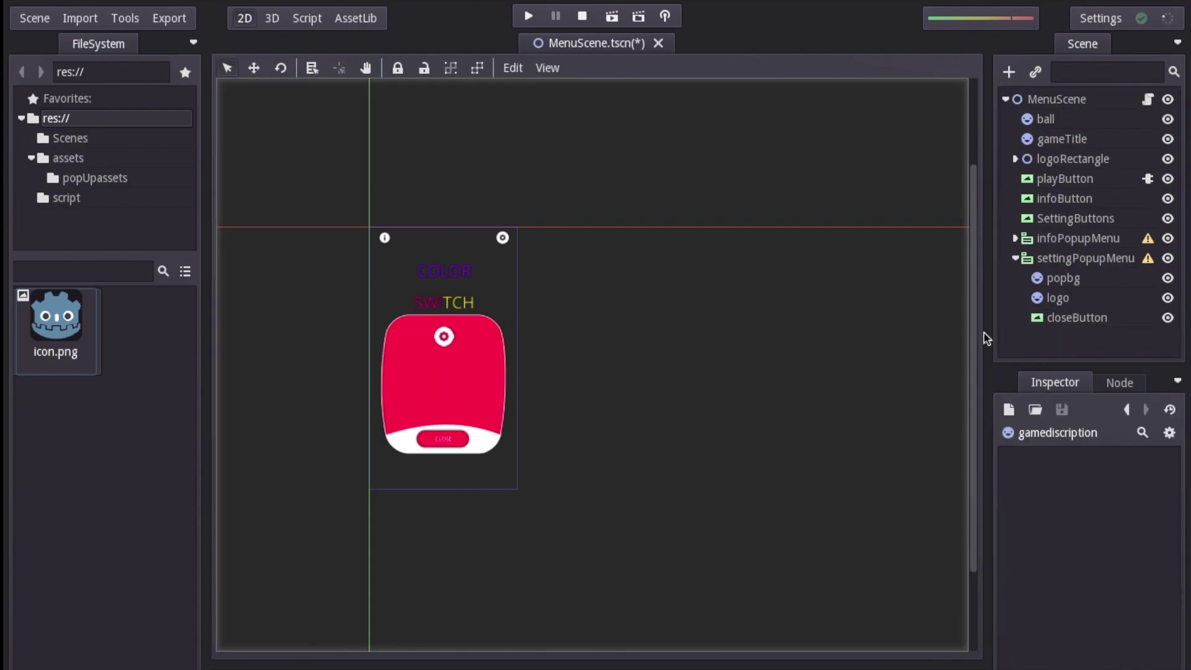
click(1071, 318)
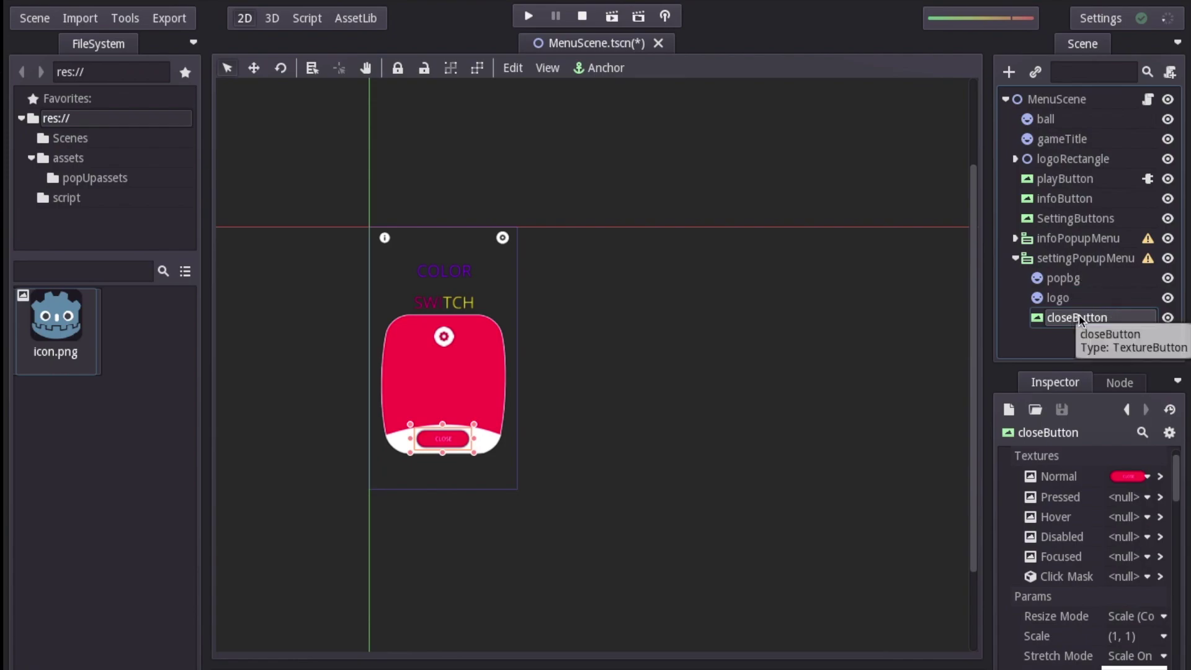
key(ctrl+d)
key(ctrl+d)
key(ctrl+d)
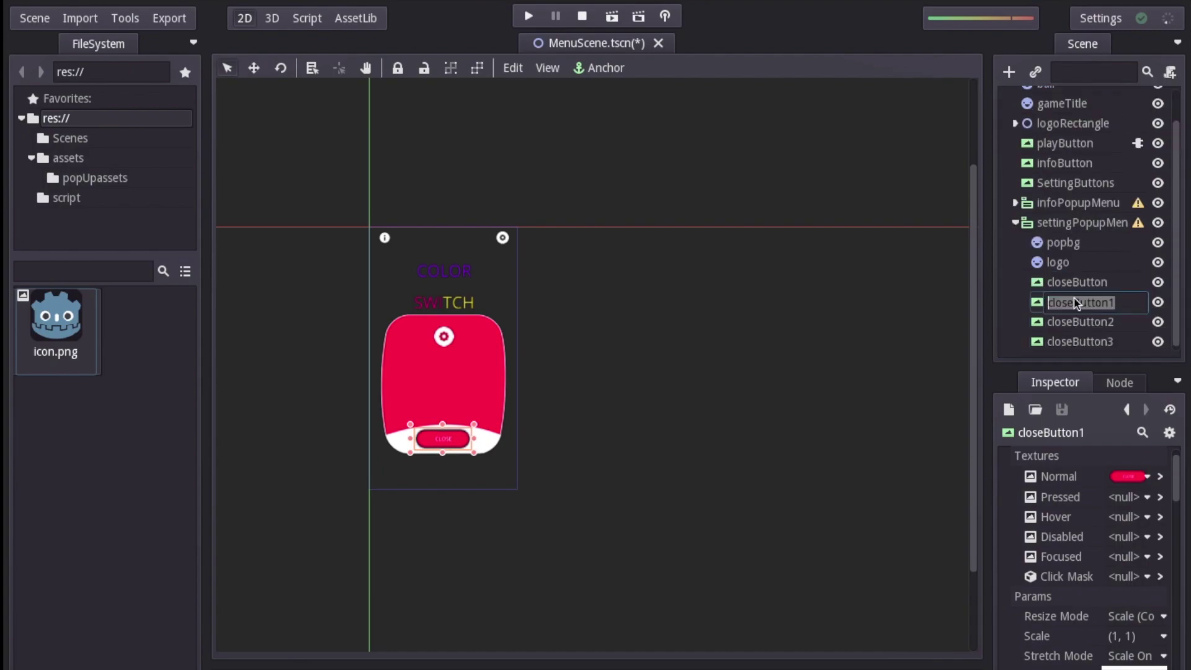
Step: Rename the copies muteSoundButton, levelsButtons and Leaderboards, and move closeButton last
click(1057, 302)
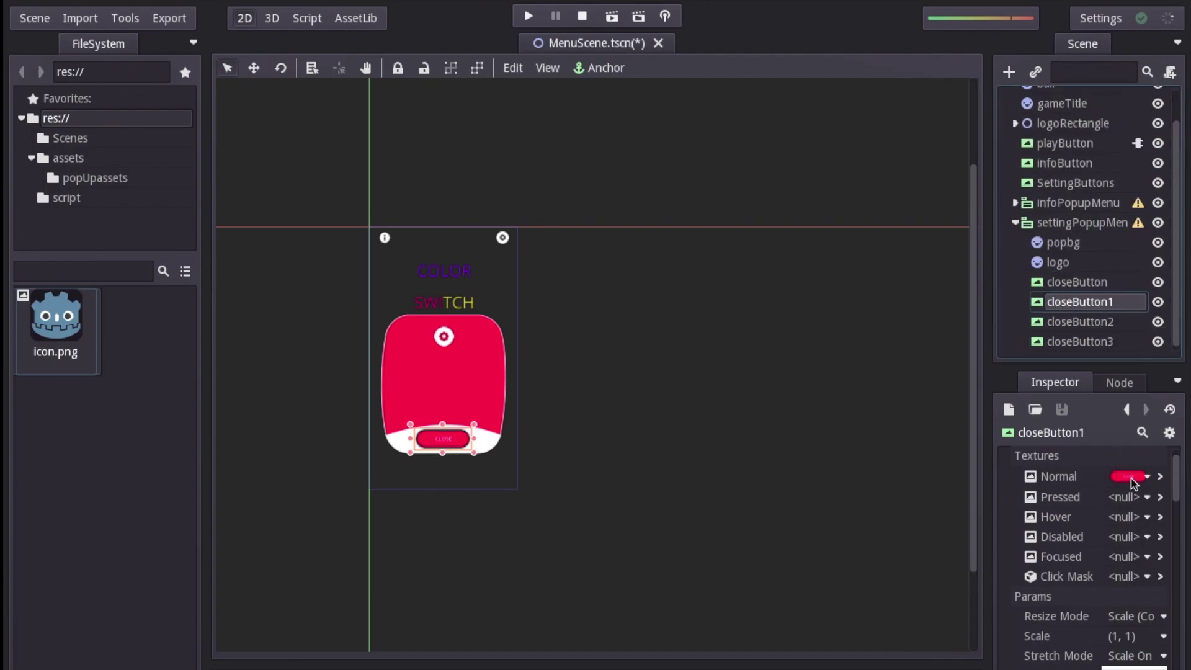
double_click(1116, 303)
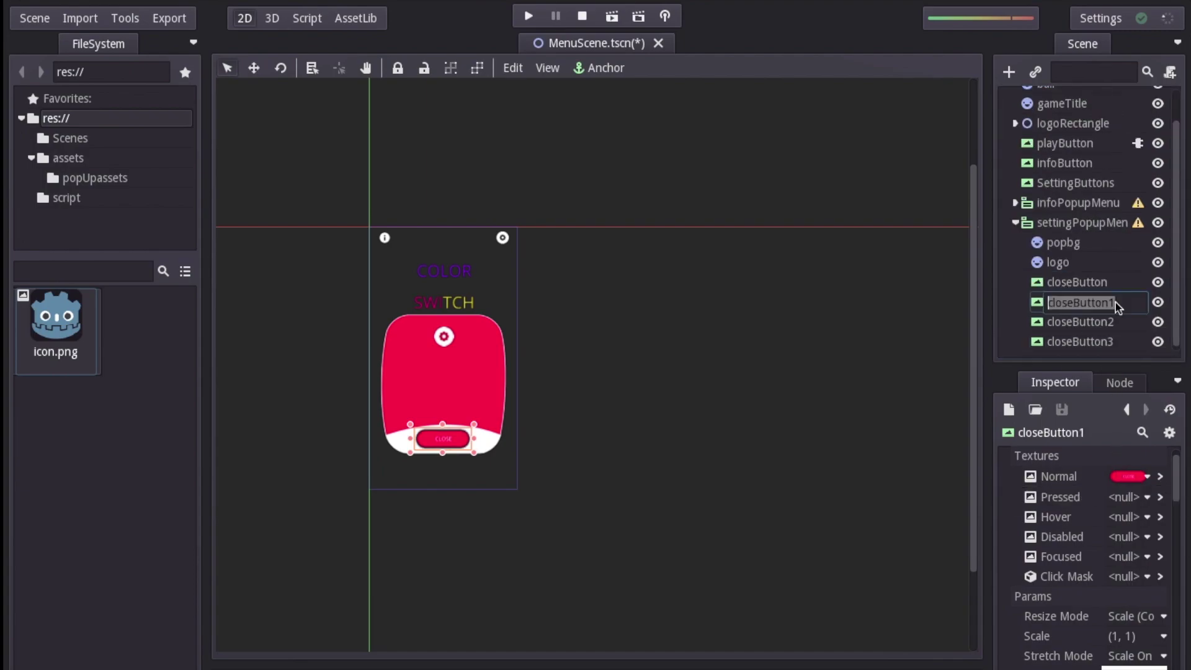
text(mutesound)
text(Button)
key(Return)
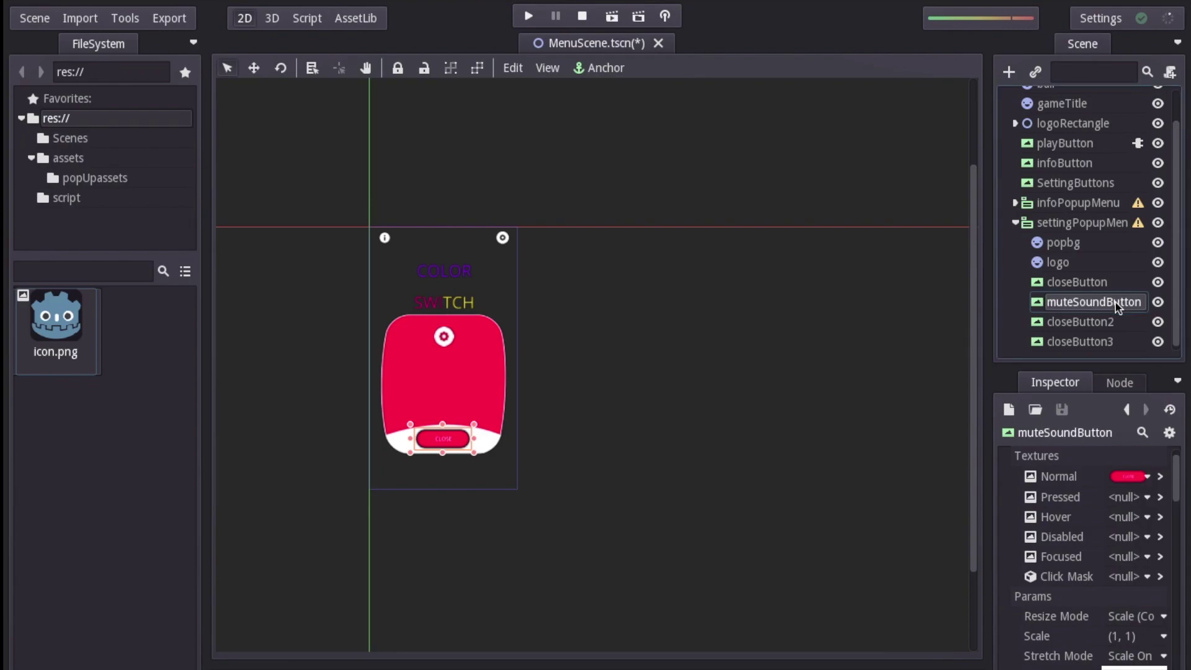
click(1112, 323)
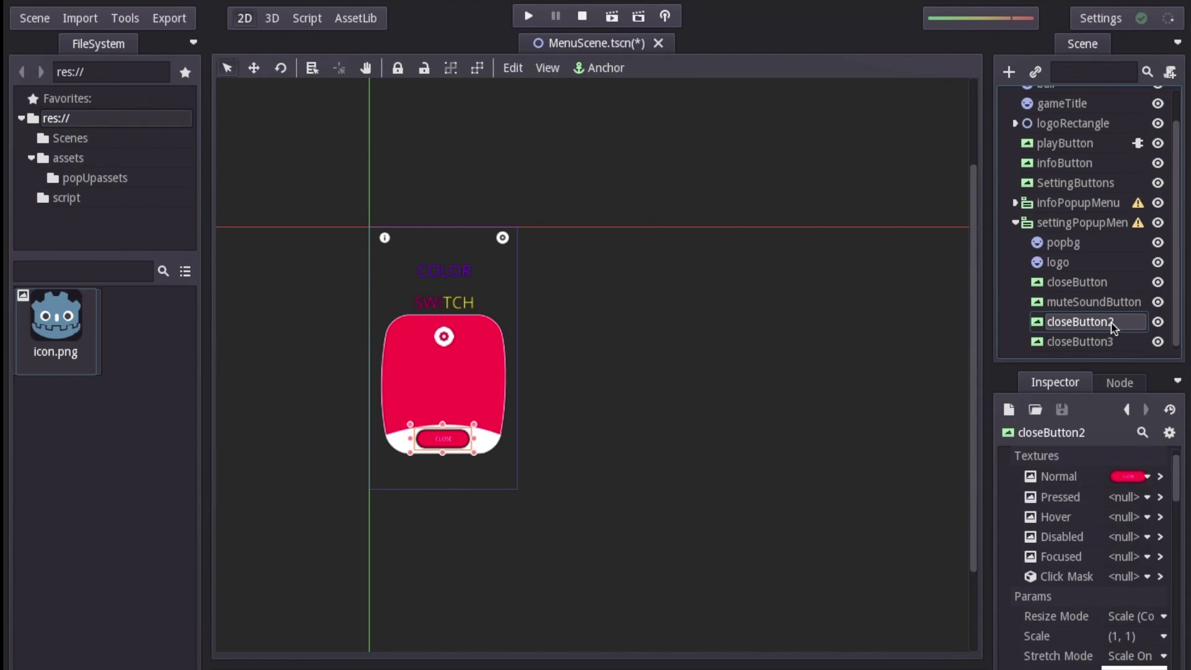
double_click(1112, 323)
text(levelsButtons)
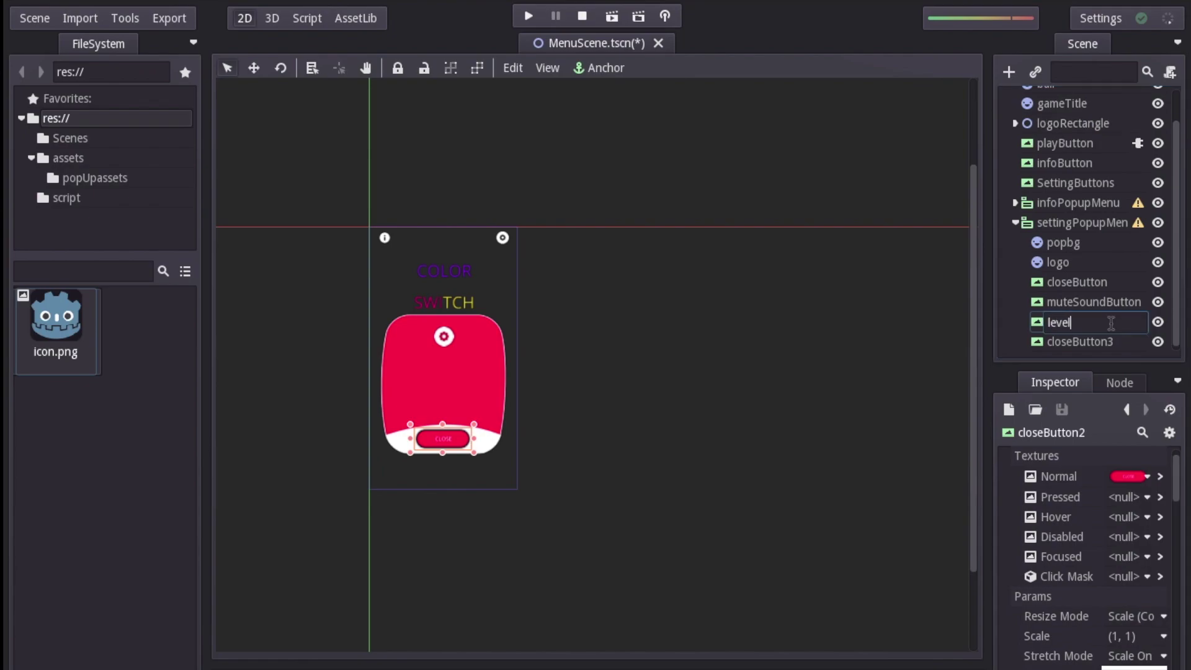
key(Return)
double_click(1127, 342)
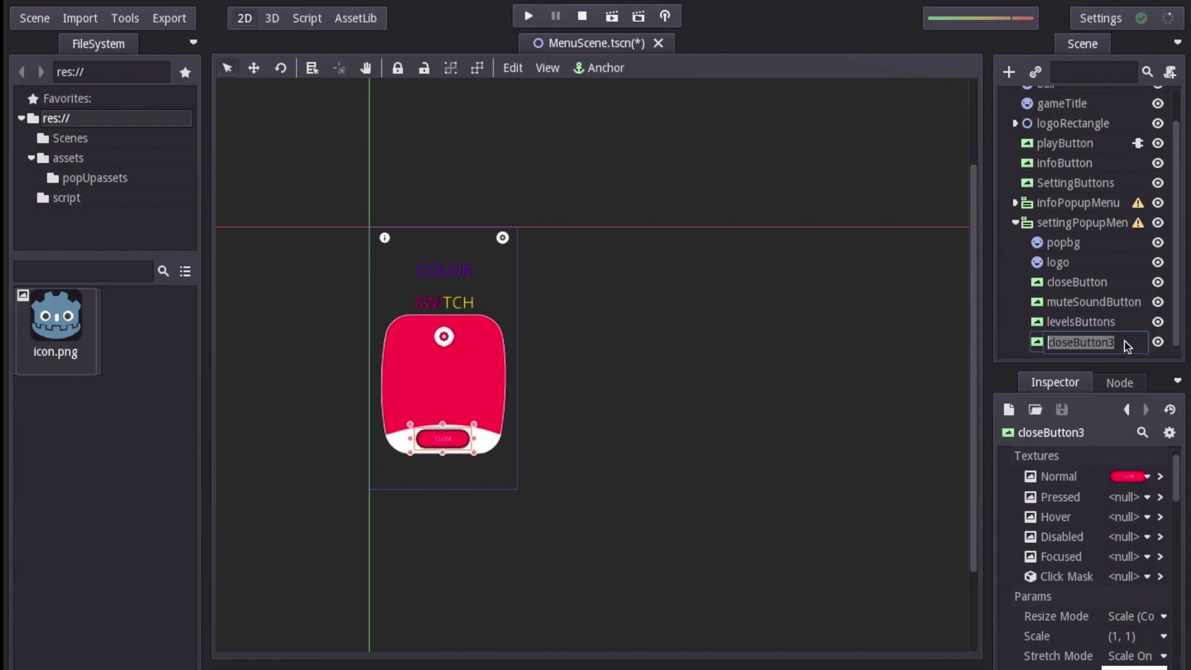
text(Leaderboards)
key(Return)
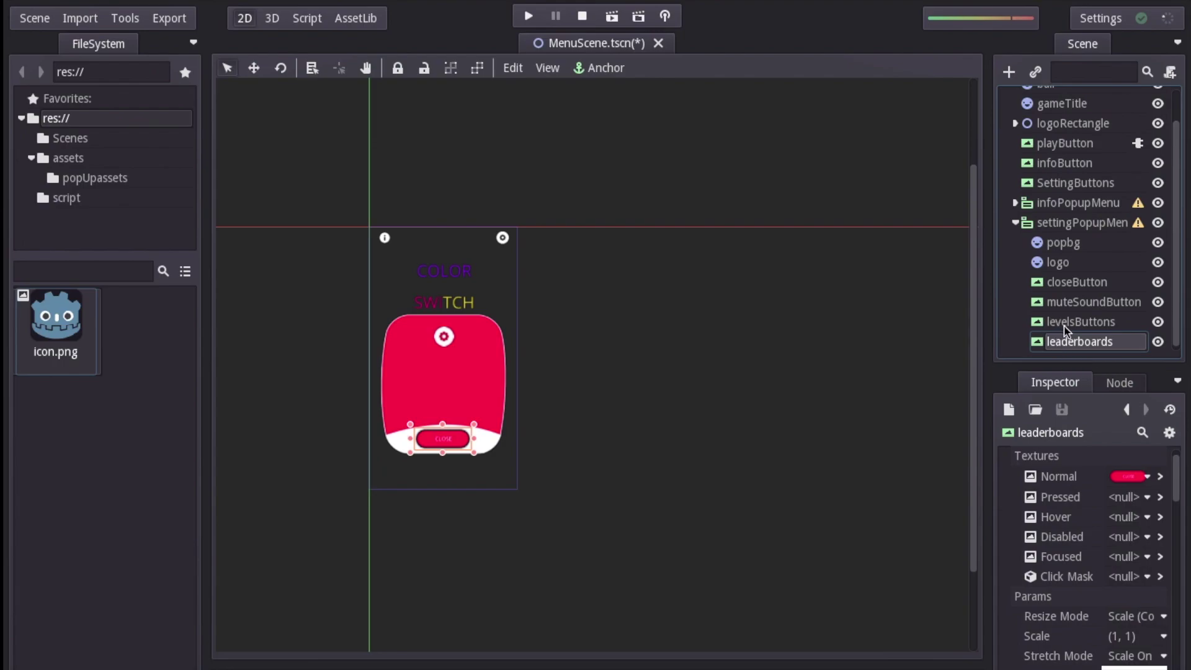
key(ctrl+z)
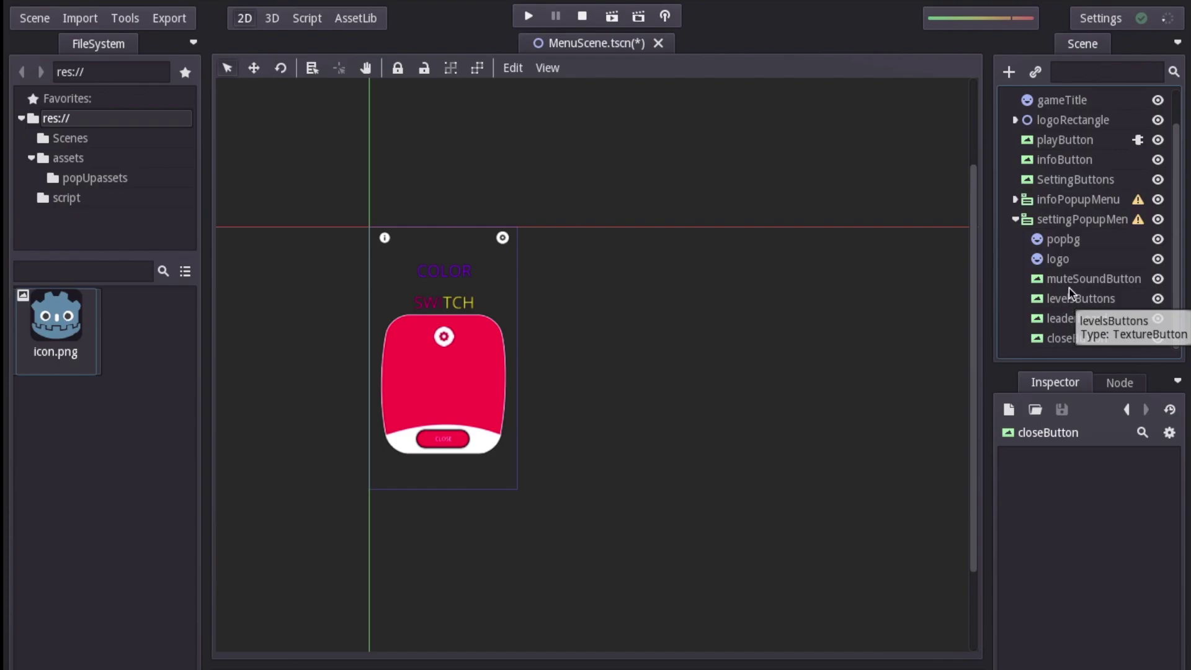
Step: Load the pressed-state texture for levelsButtons and a new normal texture for the leaderboards button
click(1069, 282)
click(1074, 300)
click(1136, 496)
click(1098, 585)
double_click(734, 198)
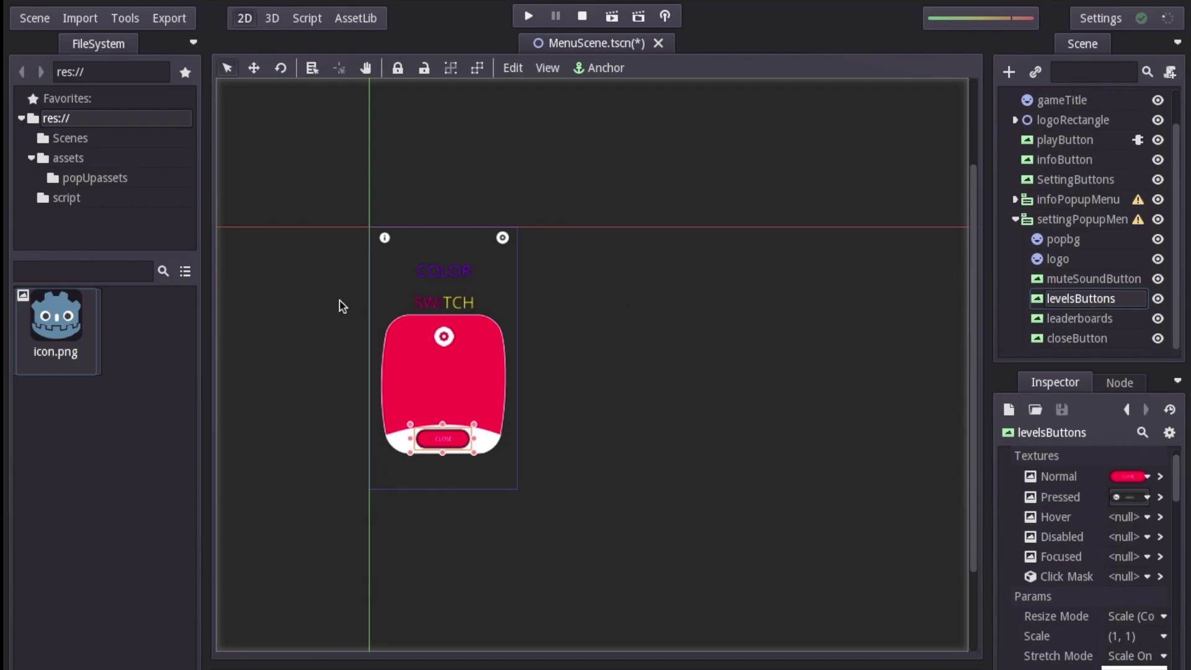
key(ctrl+shift+z)
click(1128, 477)
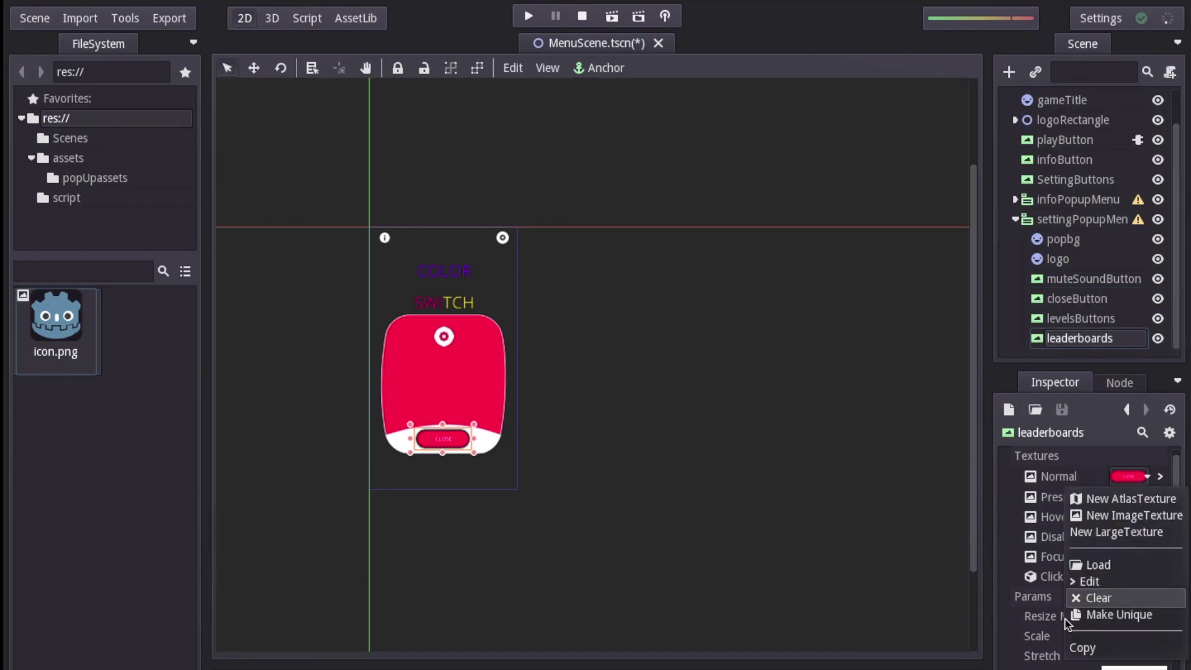
click(1096, 563)
click(1093, 279)
Step: Move closeButton above muteSoundButton in the Scene tree and load muteSoundButton's normal texture
click(1077, 298)
drag(1077, 298, 1065, 277)
click(1094, 299)
click(1129, 477)
click(1095, 562)
key(Return)
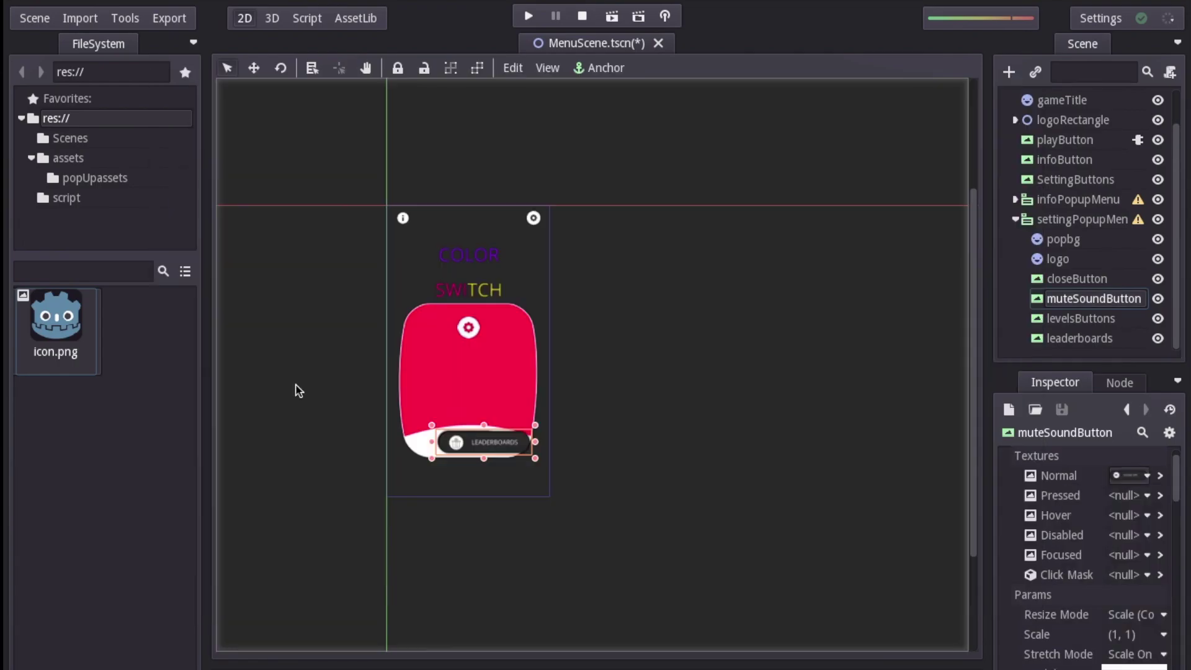
Step: Stack SOUND OFF, LEADERBOARDS and LEVELS above CLOSE on the popup, then collapse settingPopupMenu
drag(523, 459, 503, 405)
click(583, 458)
drag(583, 458, 562, 345)
drag(565, 457, 564, 408)
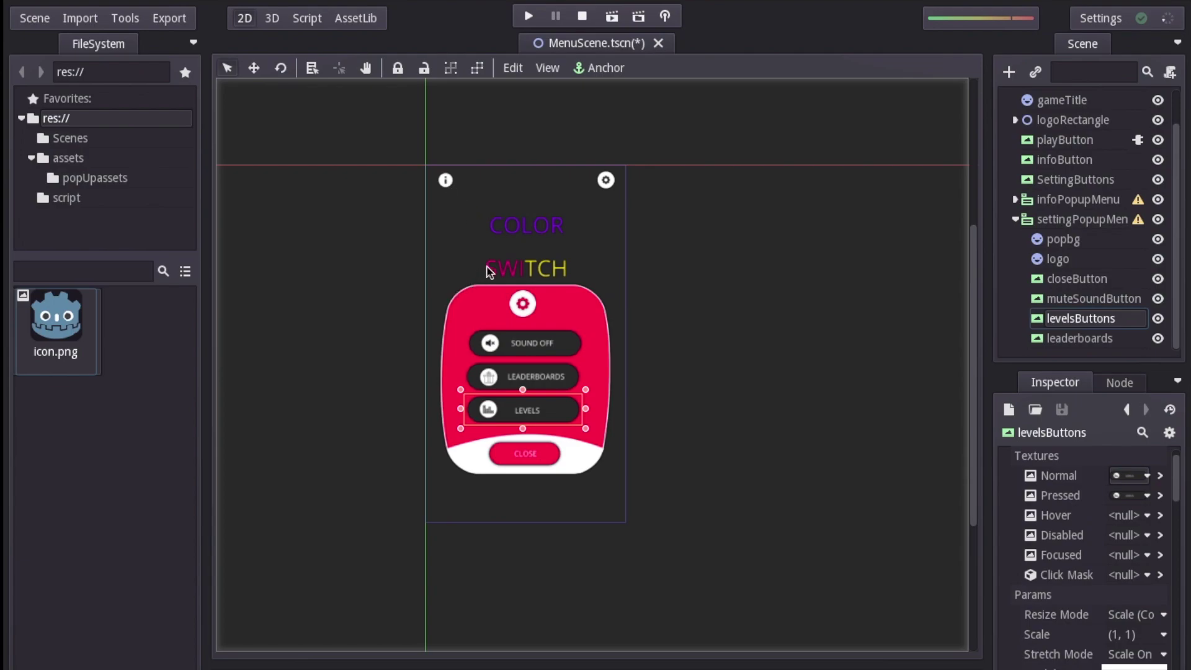
click(1016, 219)
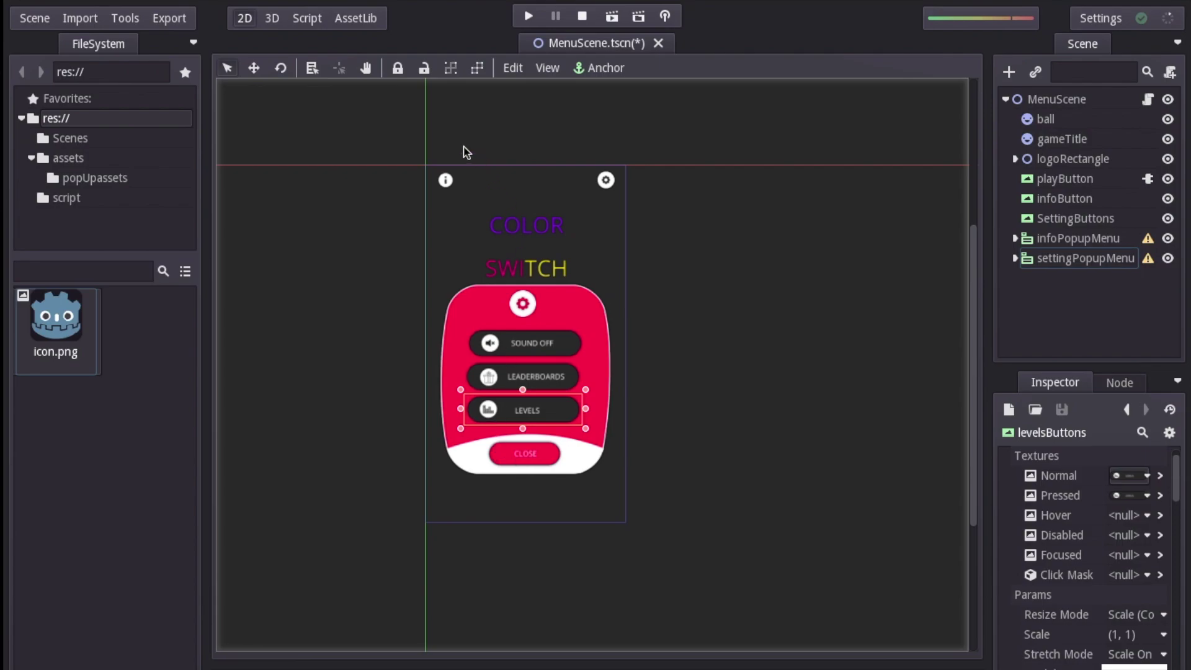
click(445, 183)
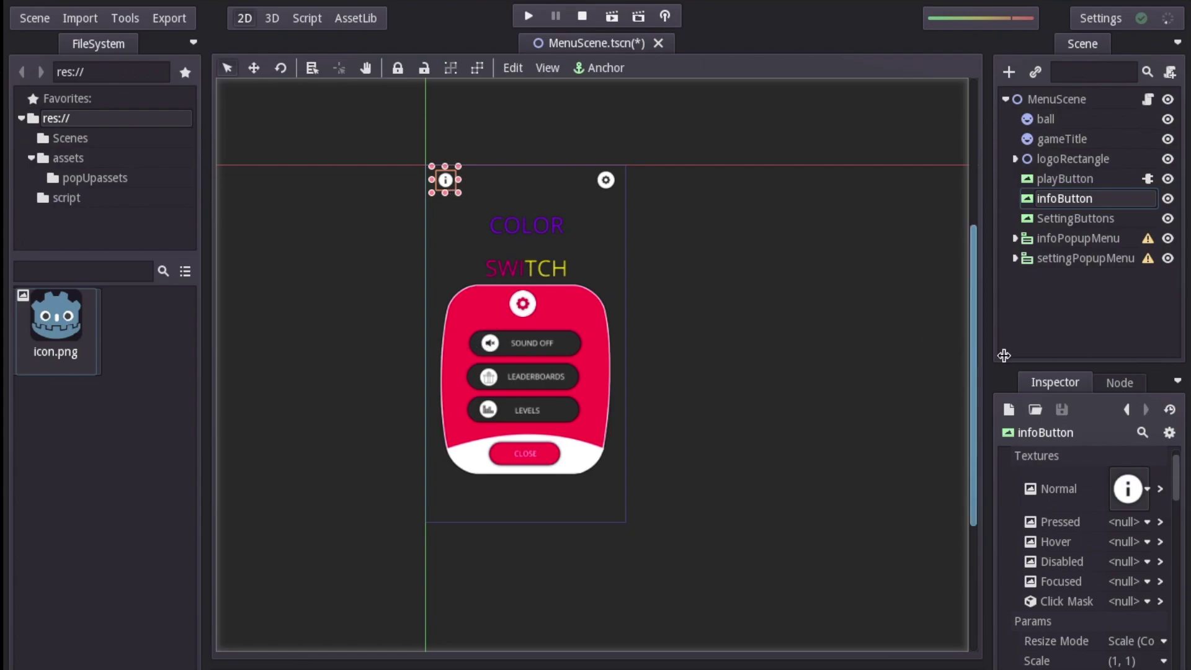
Step: Connect infoButton's pressed() signal to MenuScene.gd, generating the _on_infoButton_pressed() stub
click(1121, 383)
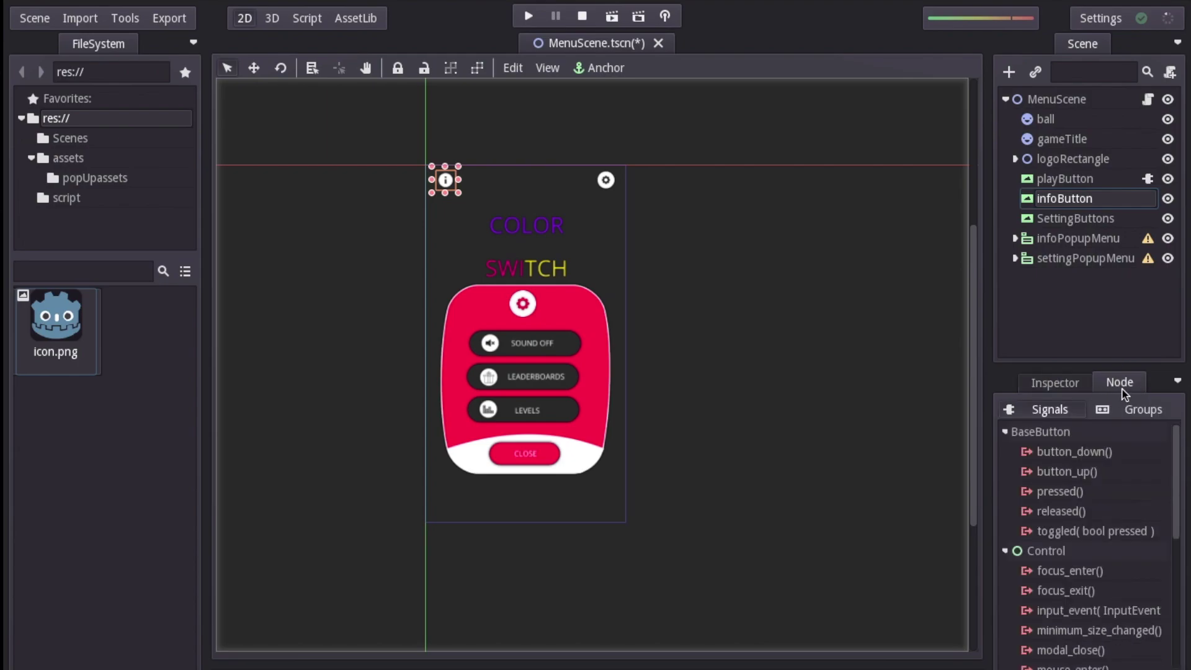
click(1059, 492)
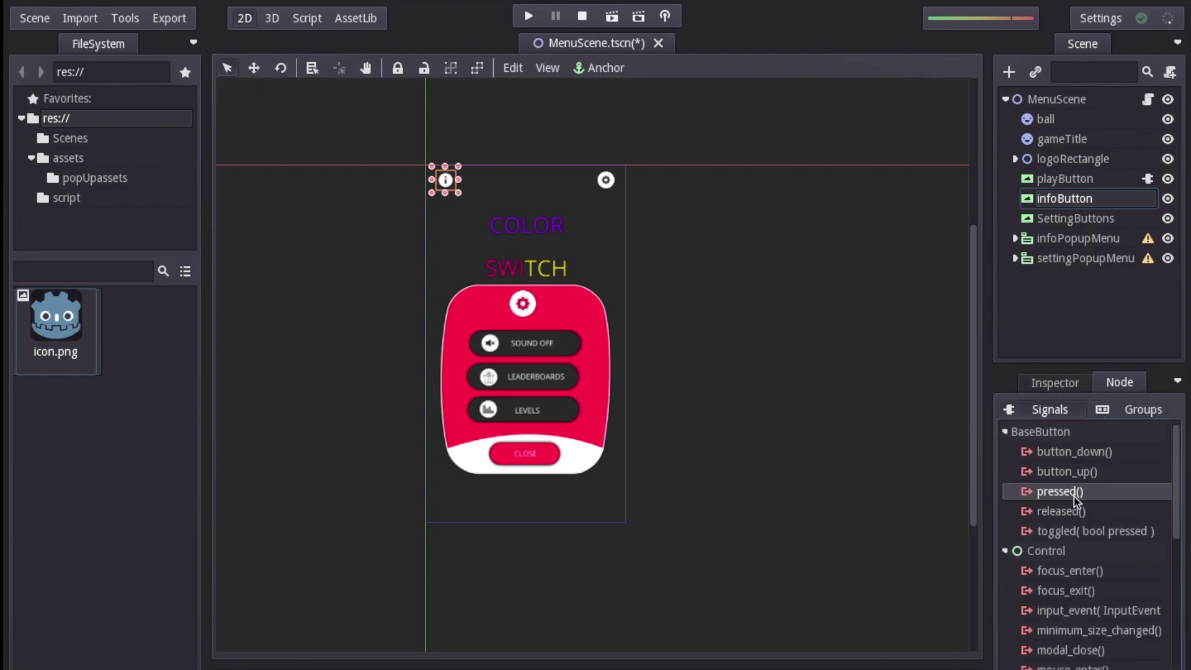
click(1127, 667)
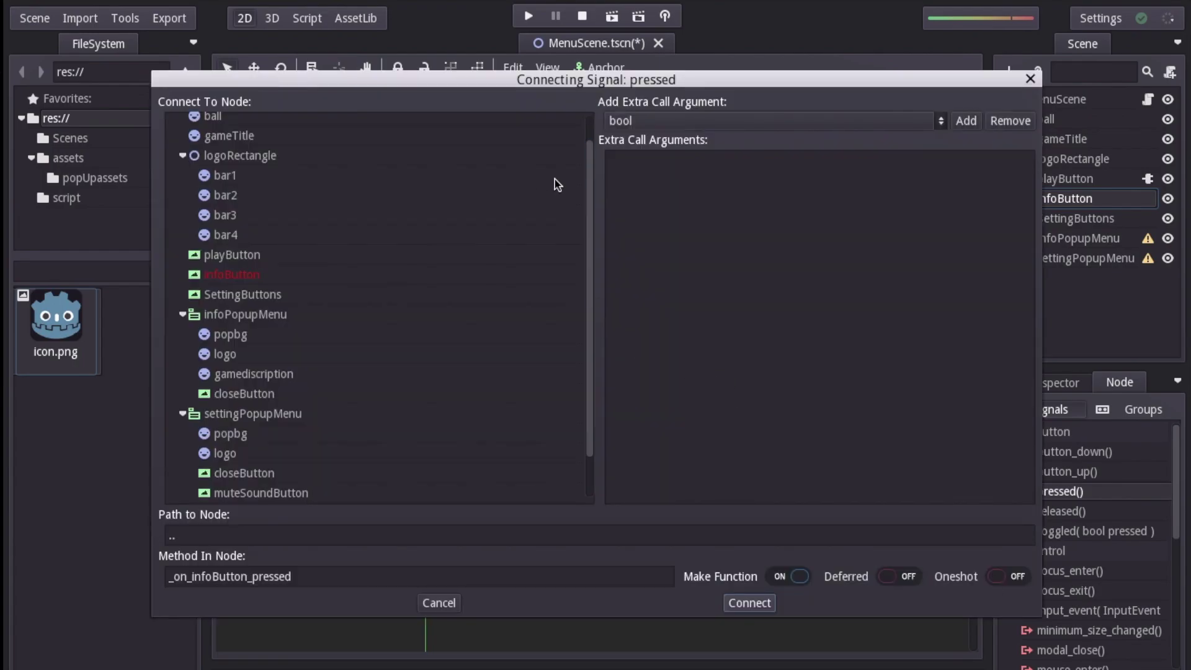
click(750, 603)
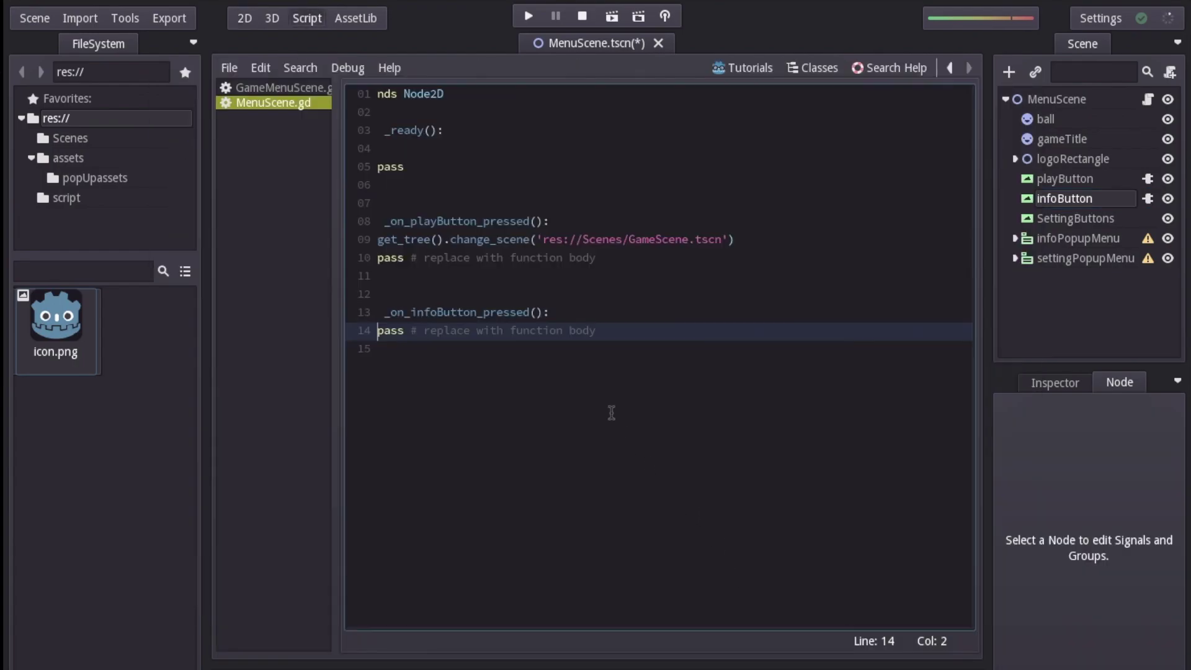
click(582, 316)
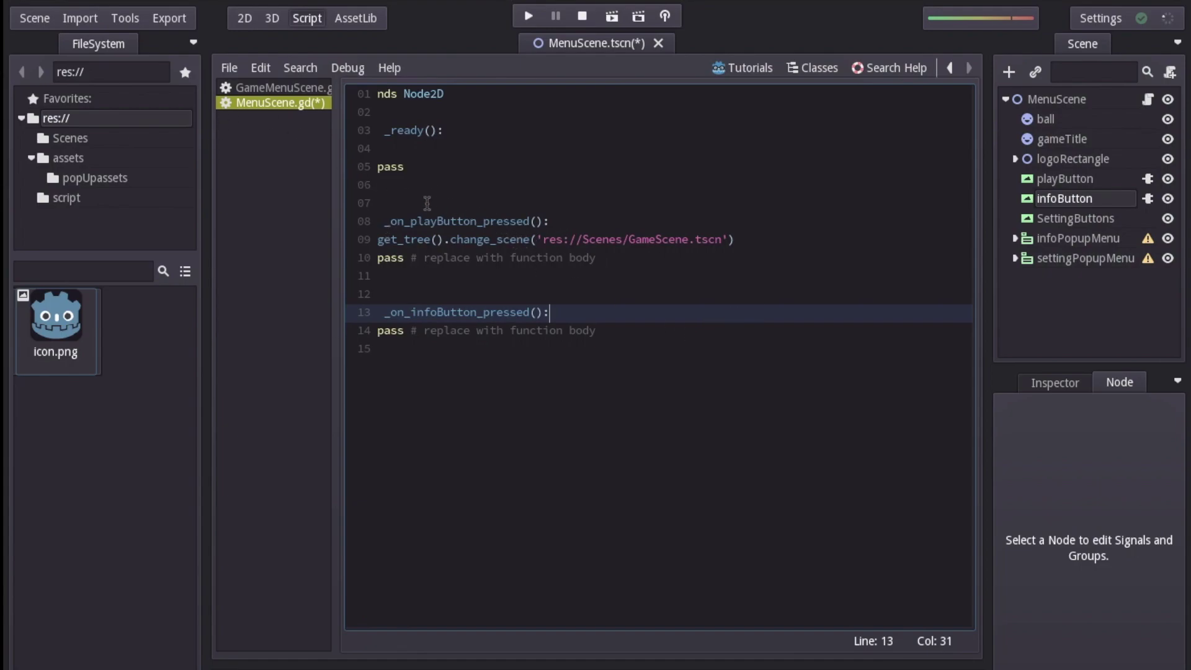
click(392, 115)
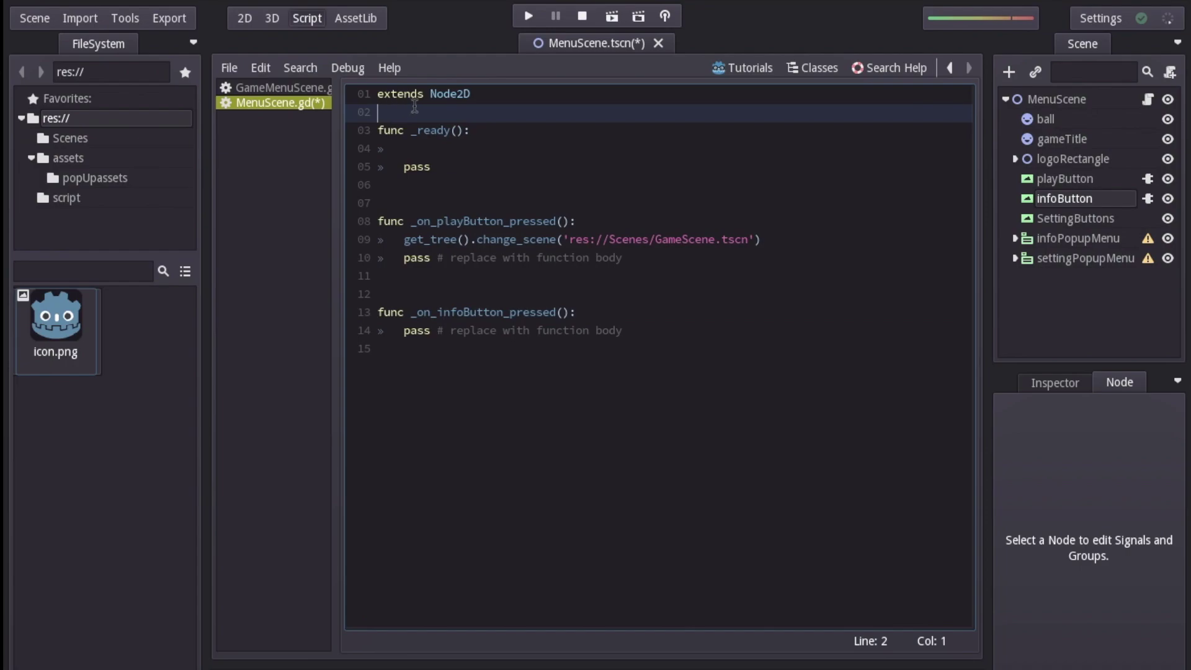
Step: Declare var infoPopUpmenu and assign it get_node("infoPopupMenu") inside _ready()
text(var infoPopUpmenu)
click(434, 143)
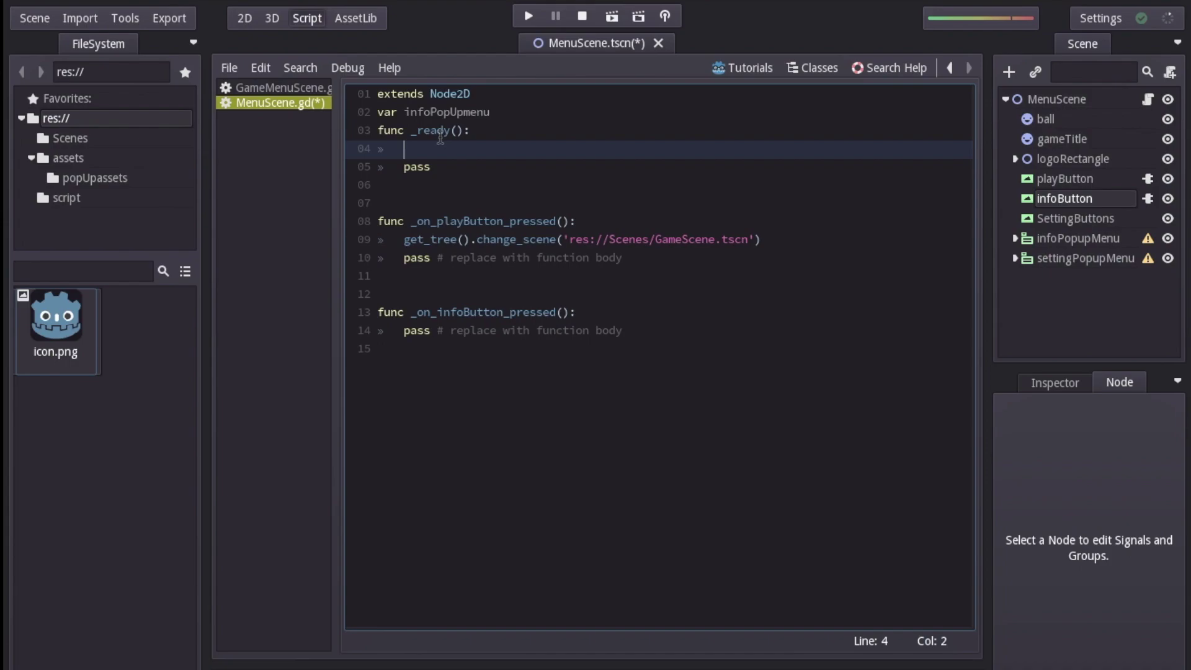
text(infoPopUpmenu  = get_mod)
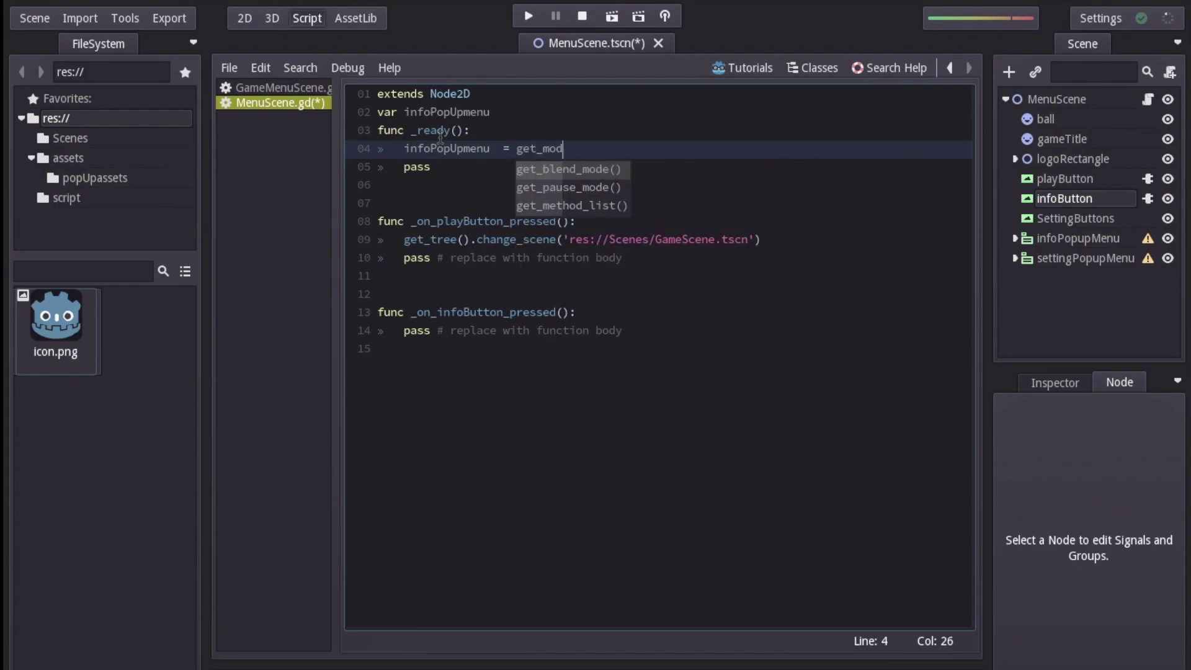
key(BackSpace)
key(BackSpace)
key(BackSpace)
text(node(")
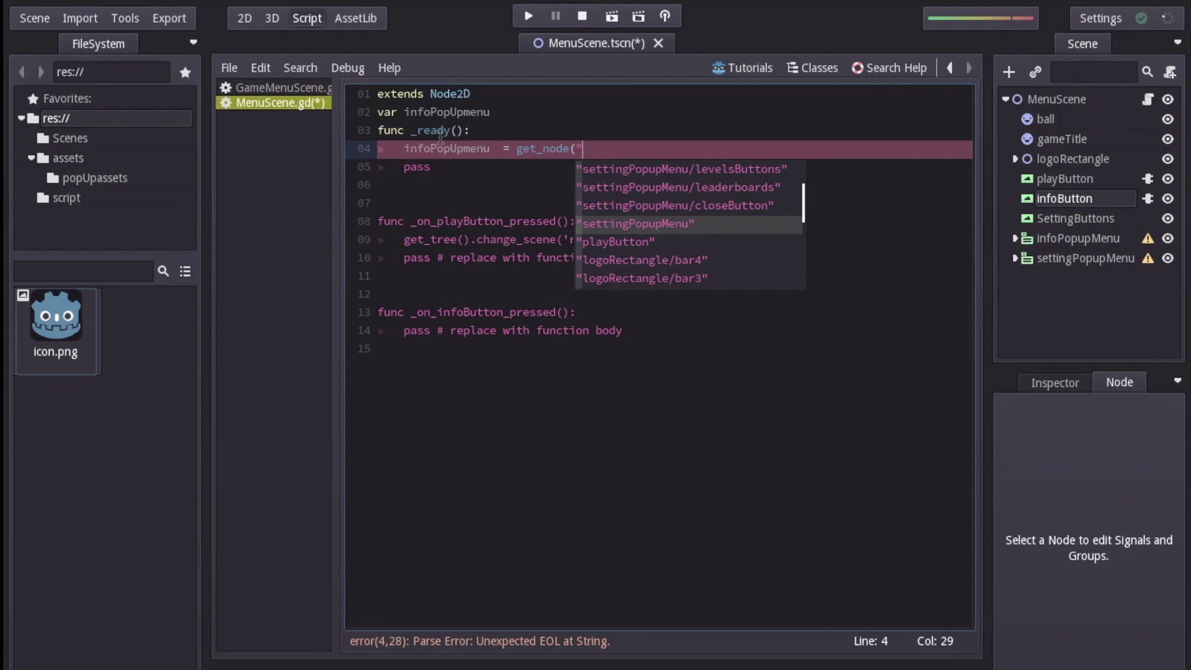
text(infoPopupMenu"))
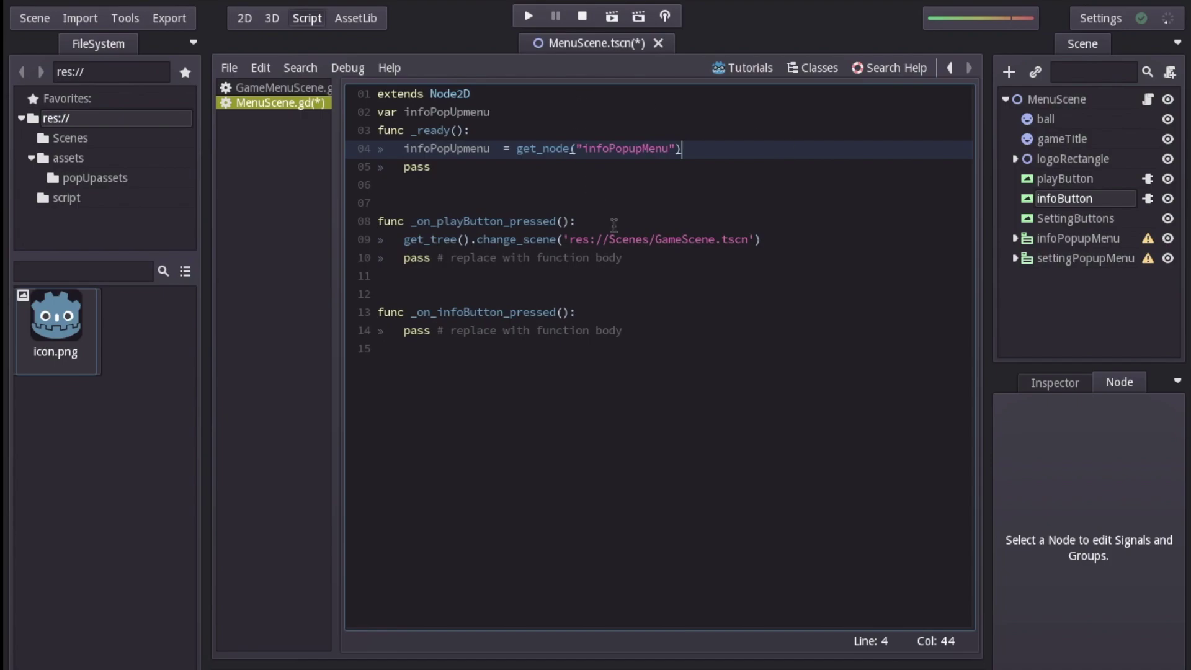
Step: Add infoPopUpmenu.show() to the _on_infoButton_pressed() handler
click(602, 315)
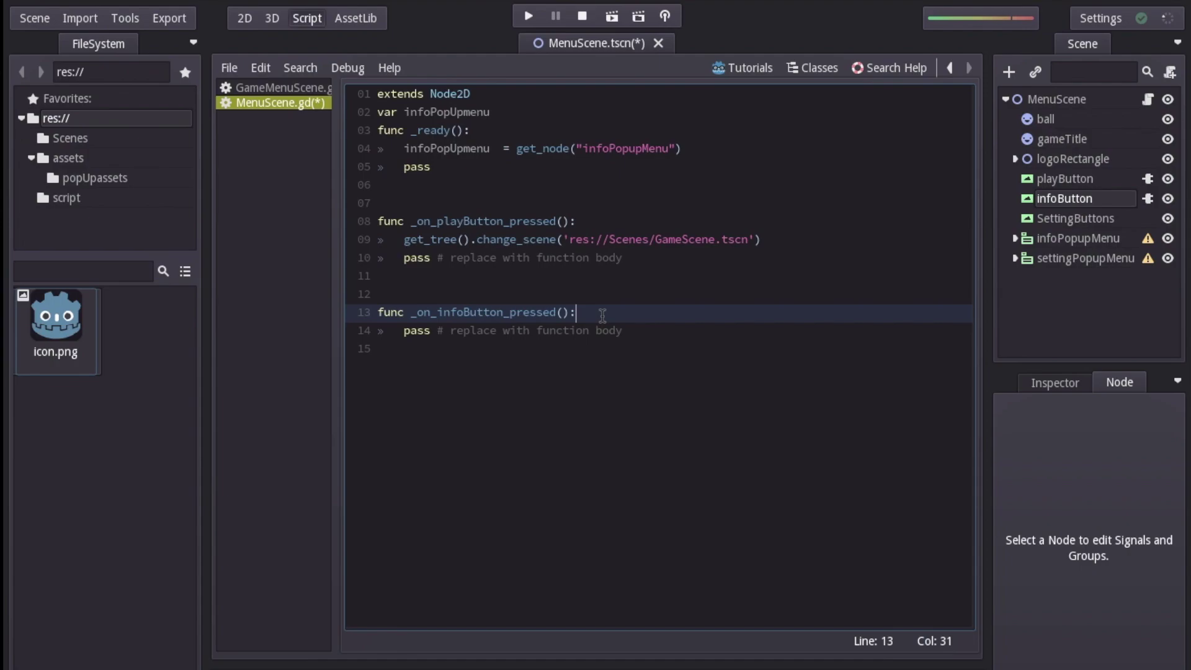
key(Return)
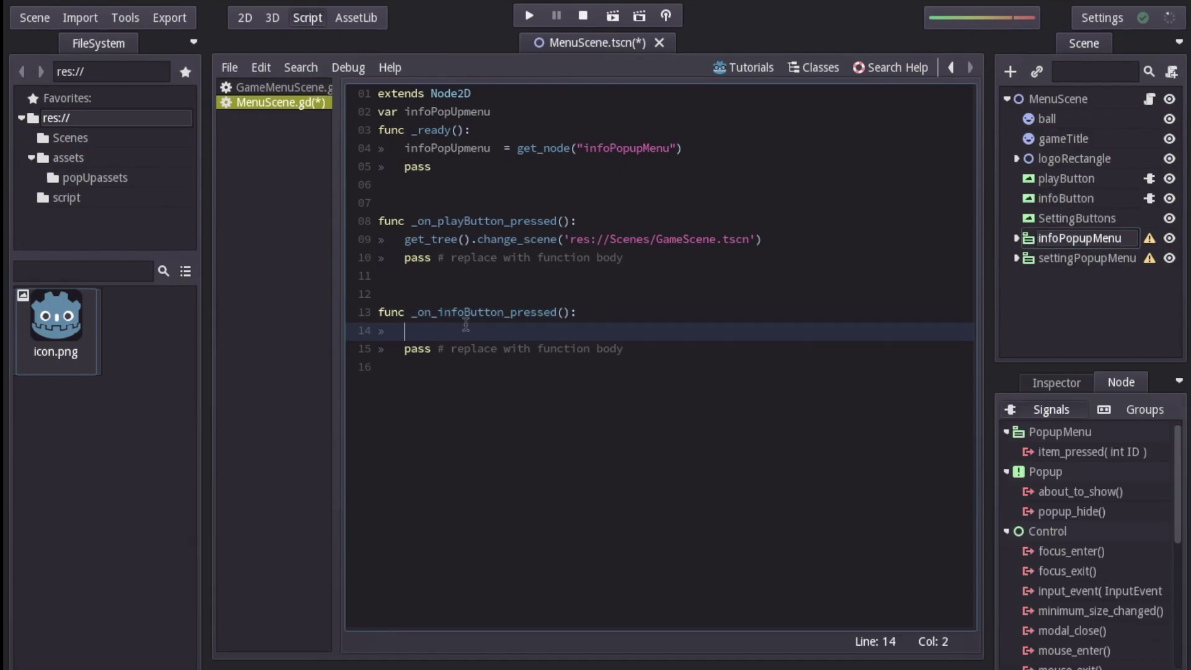
text(info)
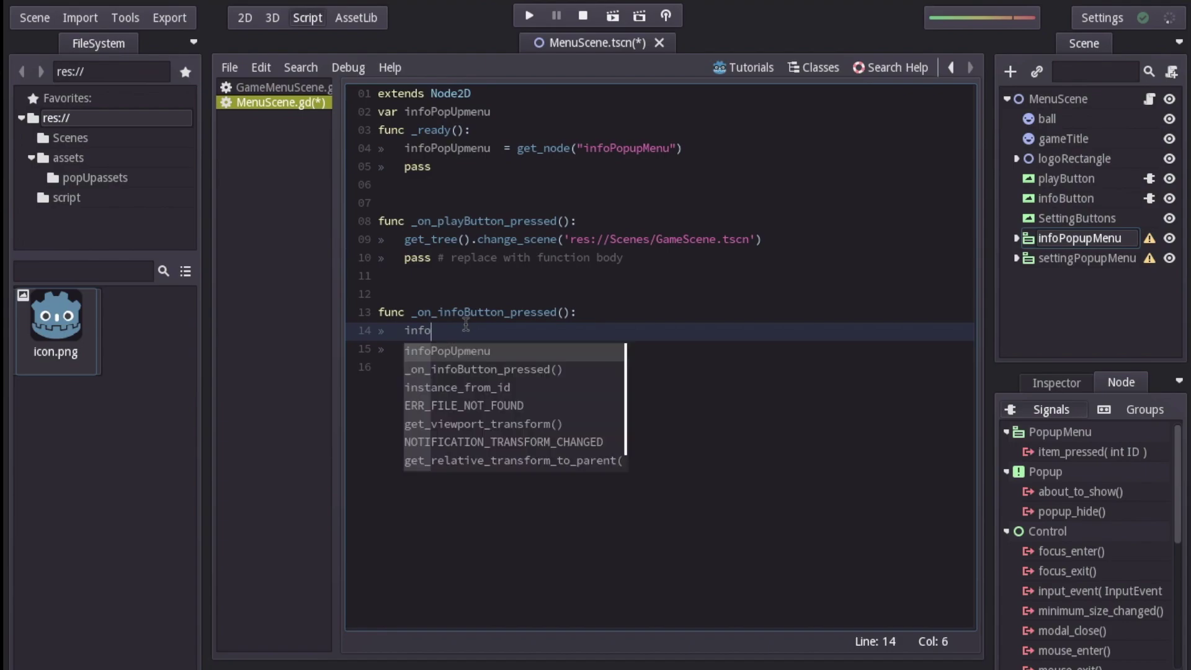
key(Return)
text(.show())
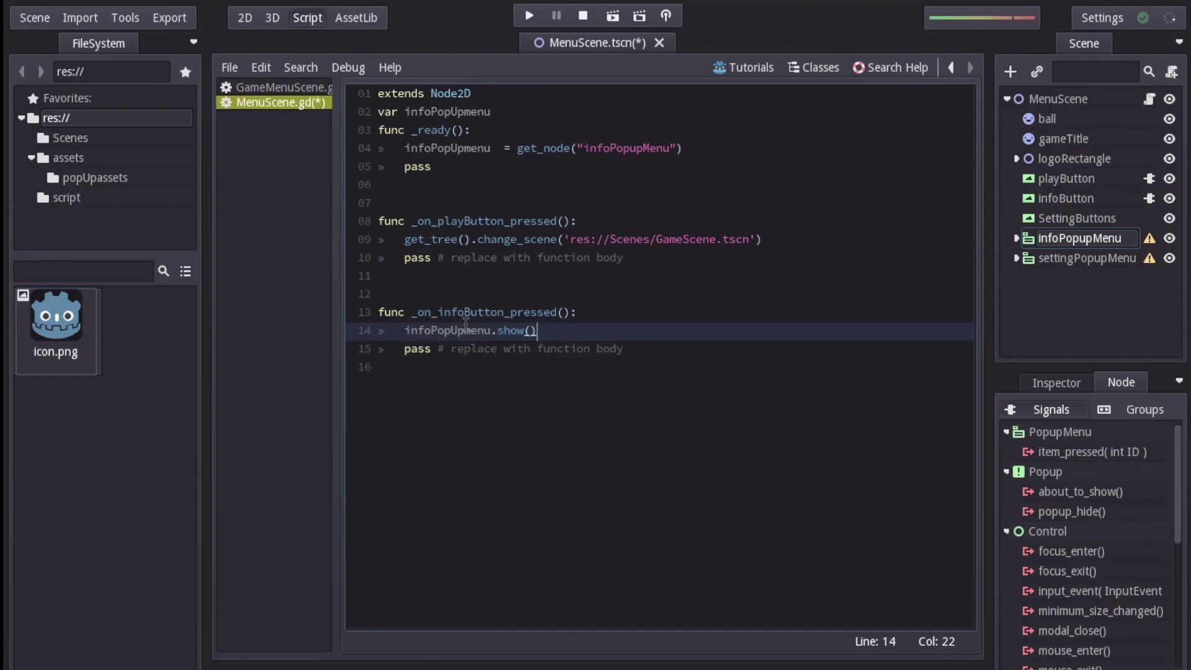